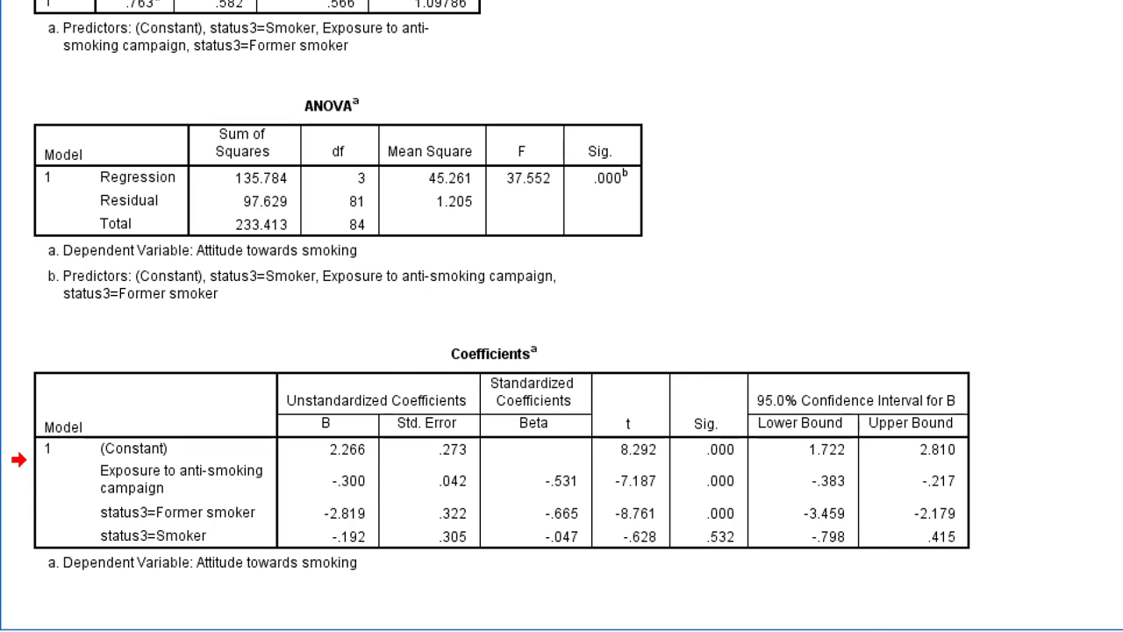
- Switch to Notepad to write the equation attitude = 2.266 + -.300*exposure + -2.819*formersmoker + -.192*smoker
key("alt+Tab")
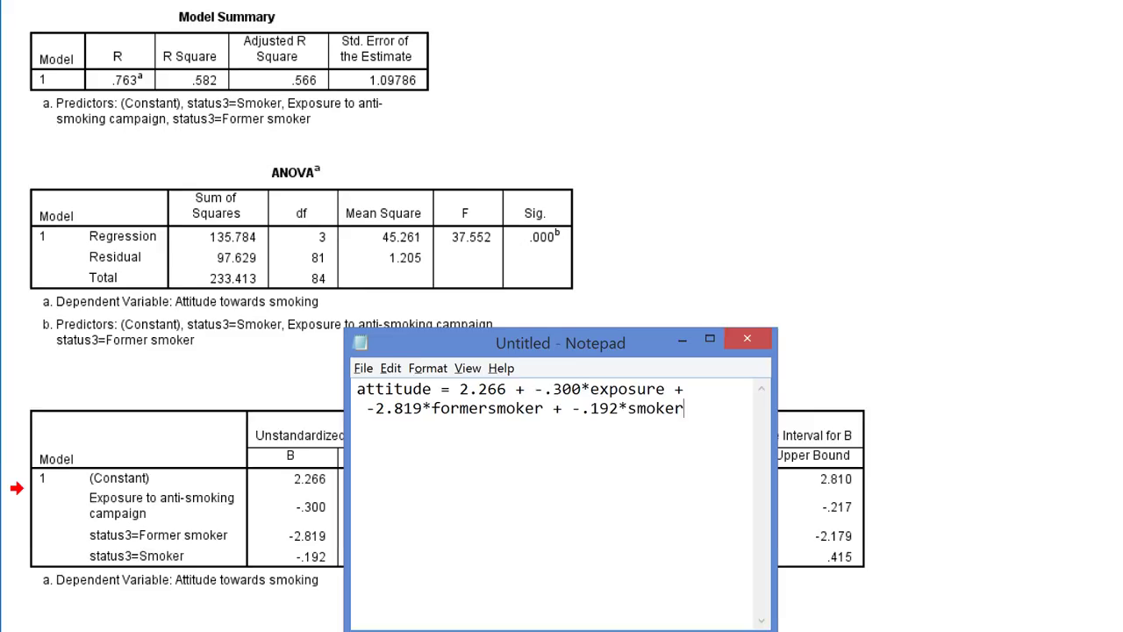
- Paste a simple scatterplot of attitude (Y) against exposure (X), with markers set by status3, into syntax
left_click(284, 10)
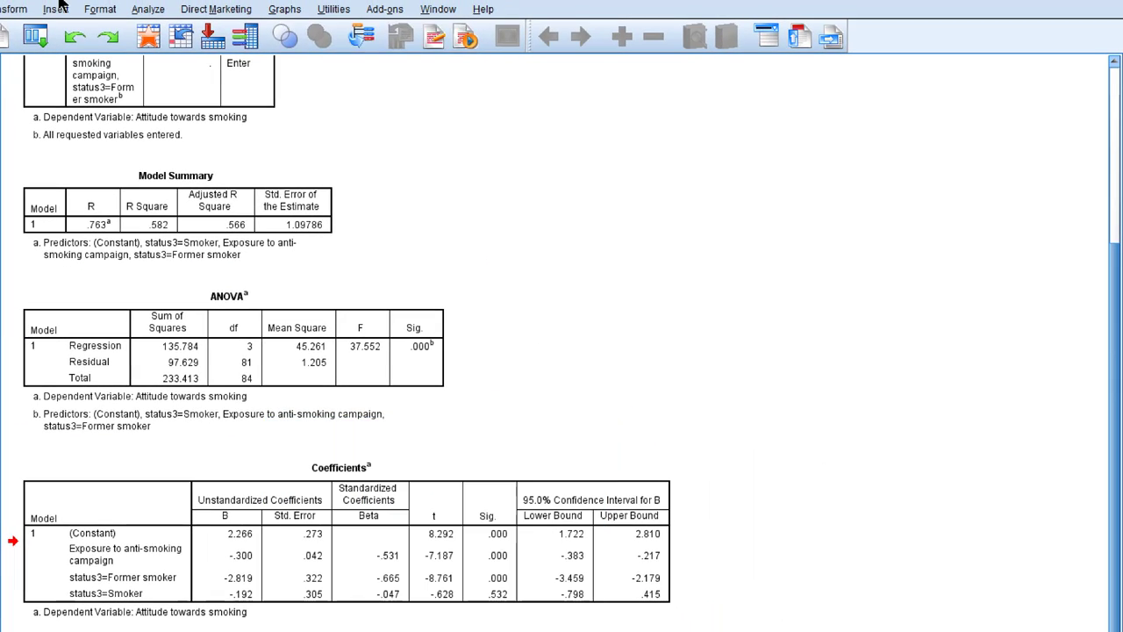
mouse_move(395, 129)
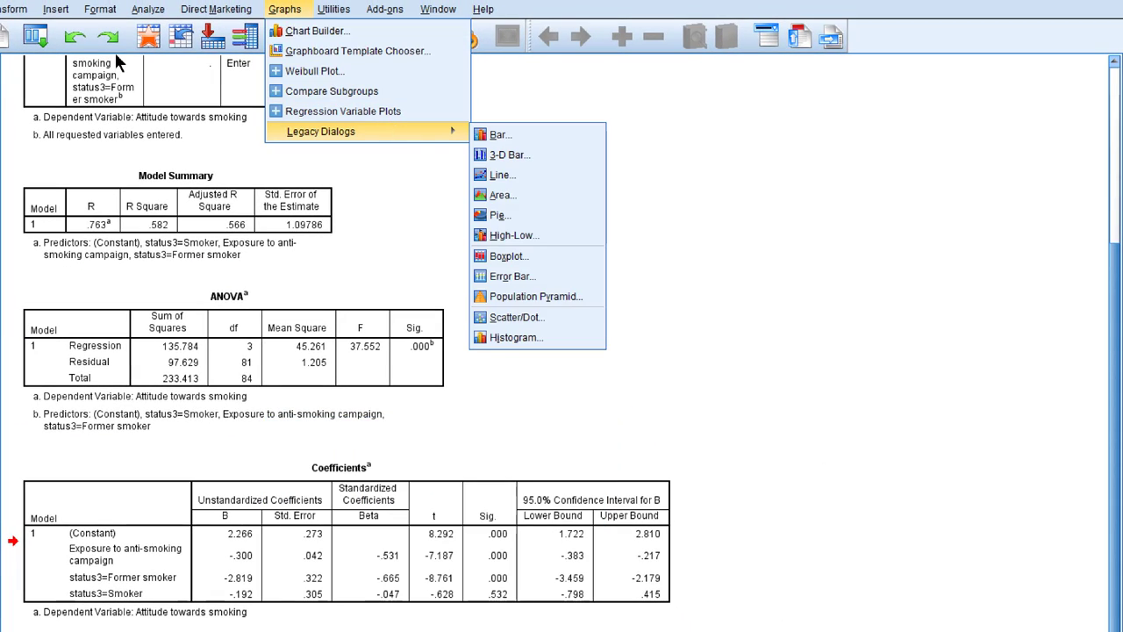
left_click(563, 320)
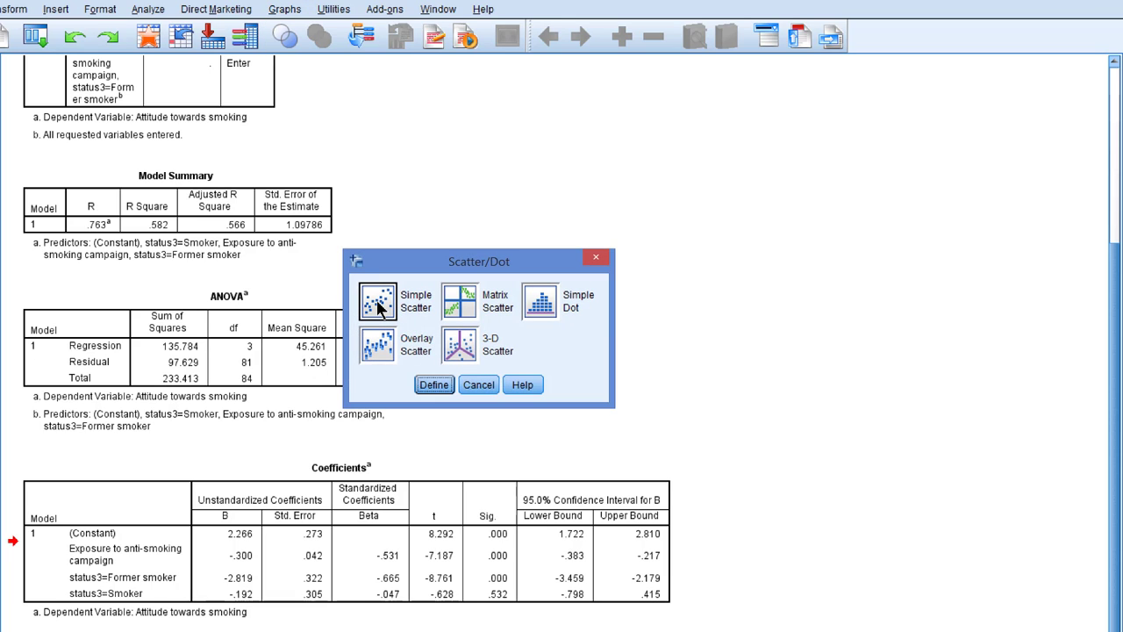
left_click(433, 384)
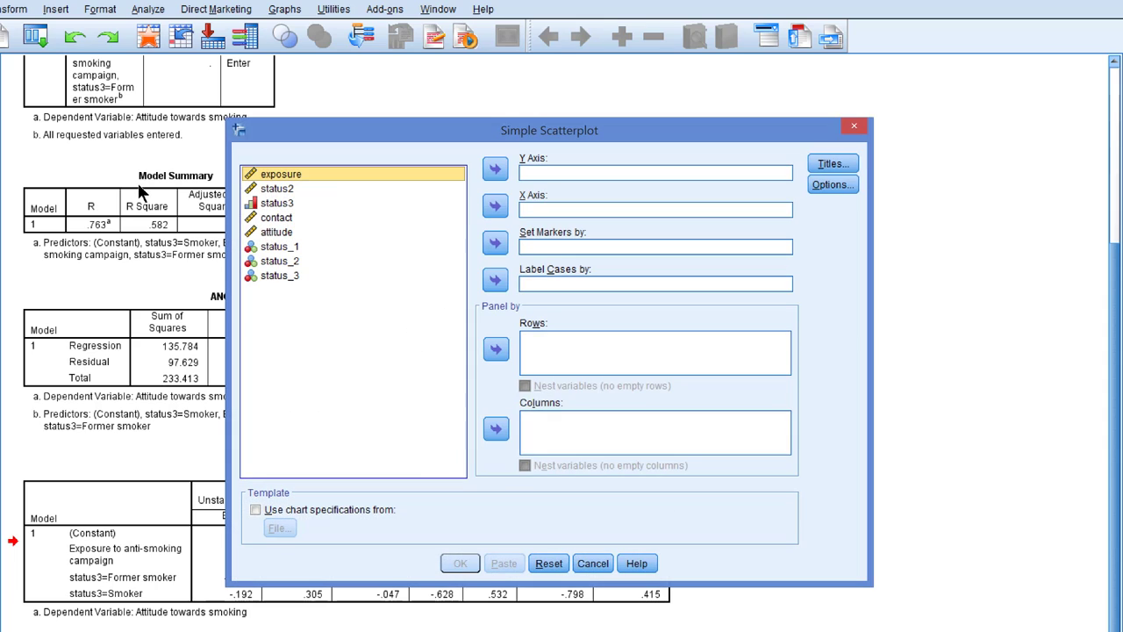
left_click(495, 208)
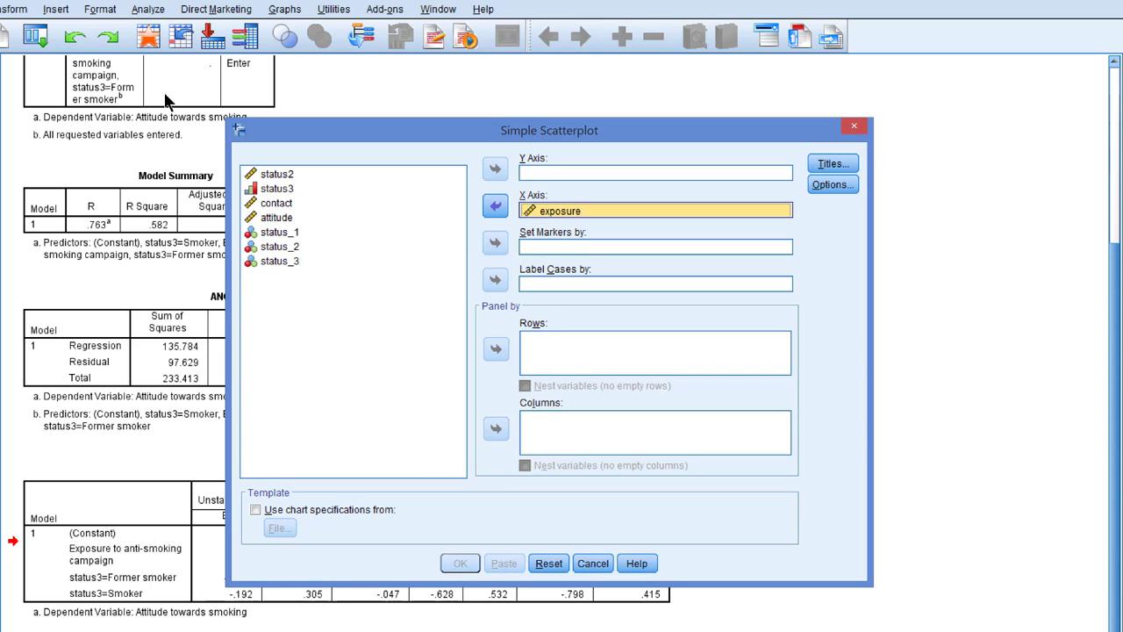
left_click(276, 218)
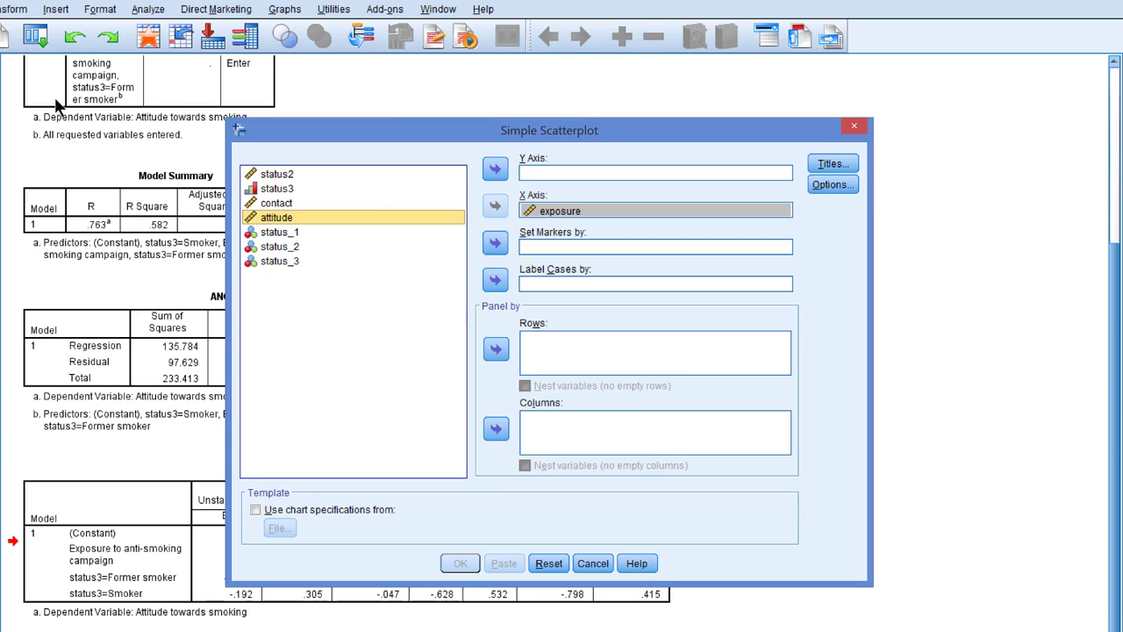
left_click(494, 170)
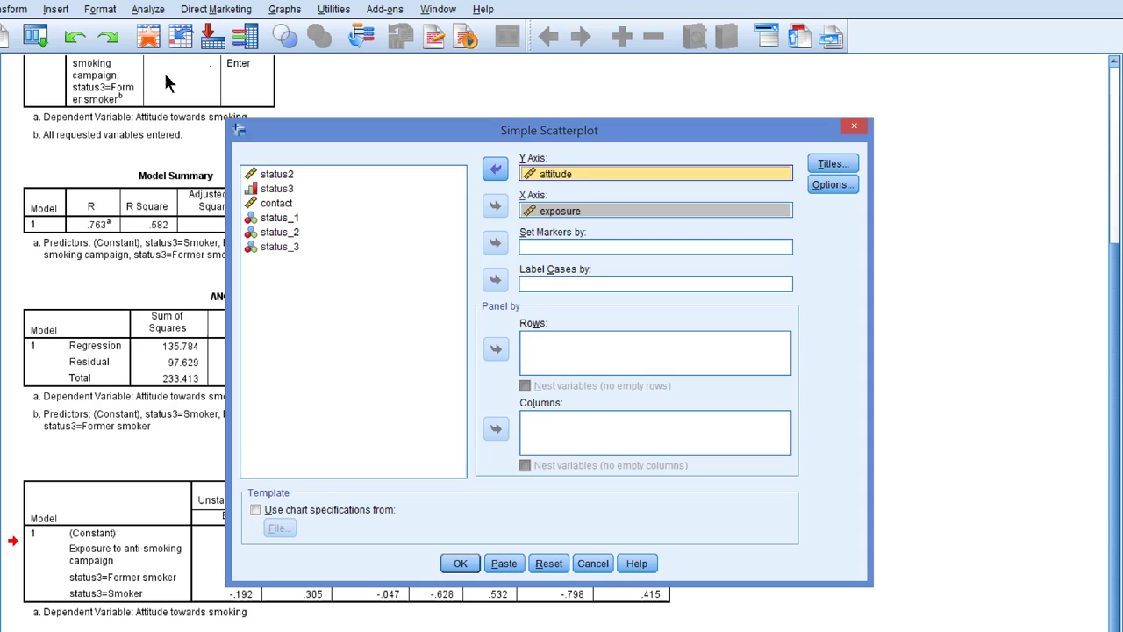
left_click(332, 187)
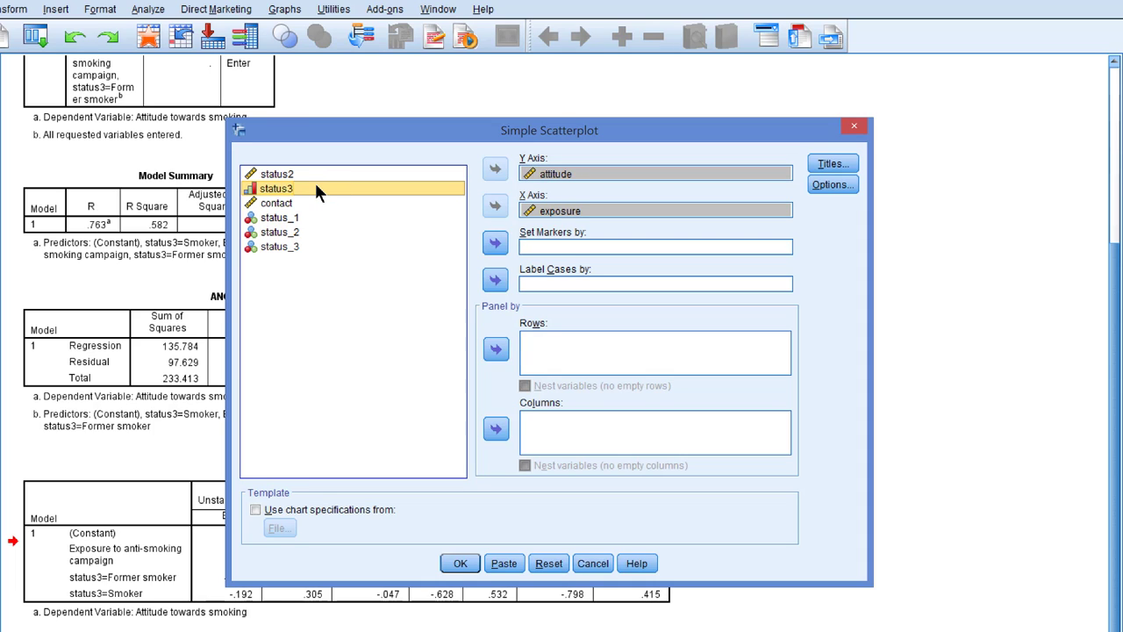
left_click(495, 243)
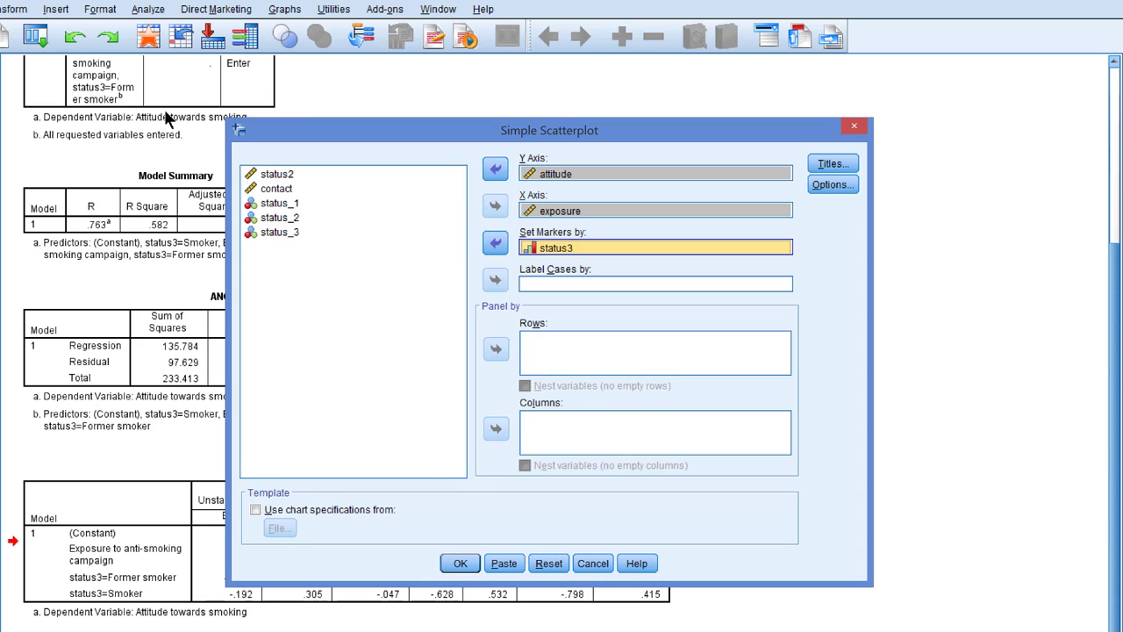
left_click(499, 563)
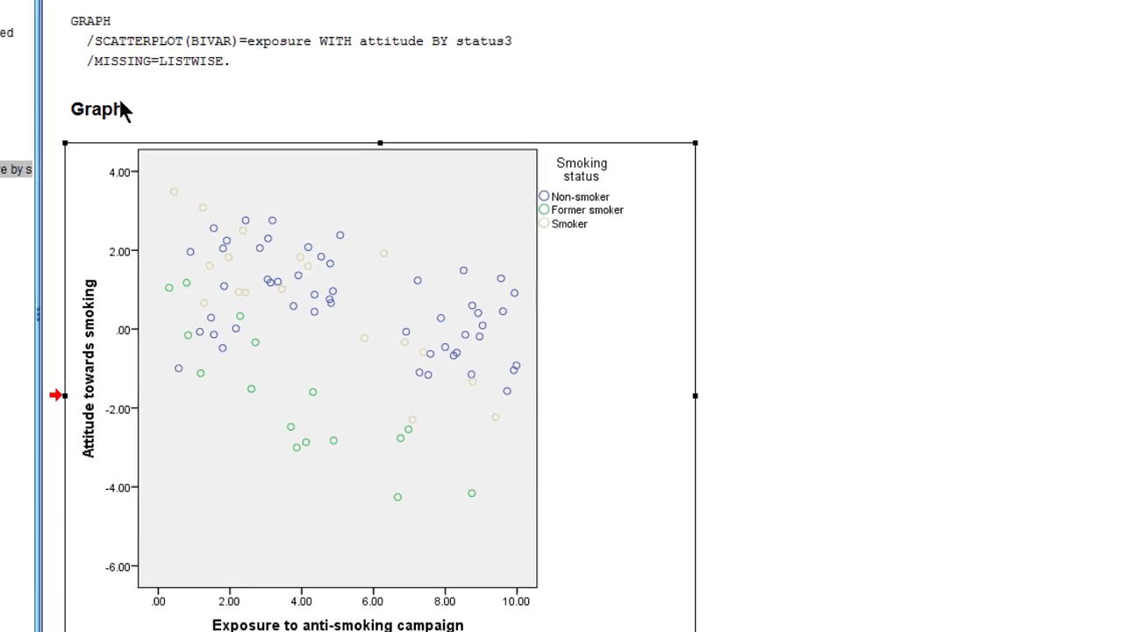
- Add a total linear fit line (y=1.36-0.23*x, R² 0.168) to the scatterplot, then return to the equation note
double_click(123, 70)
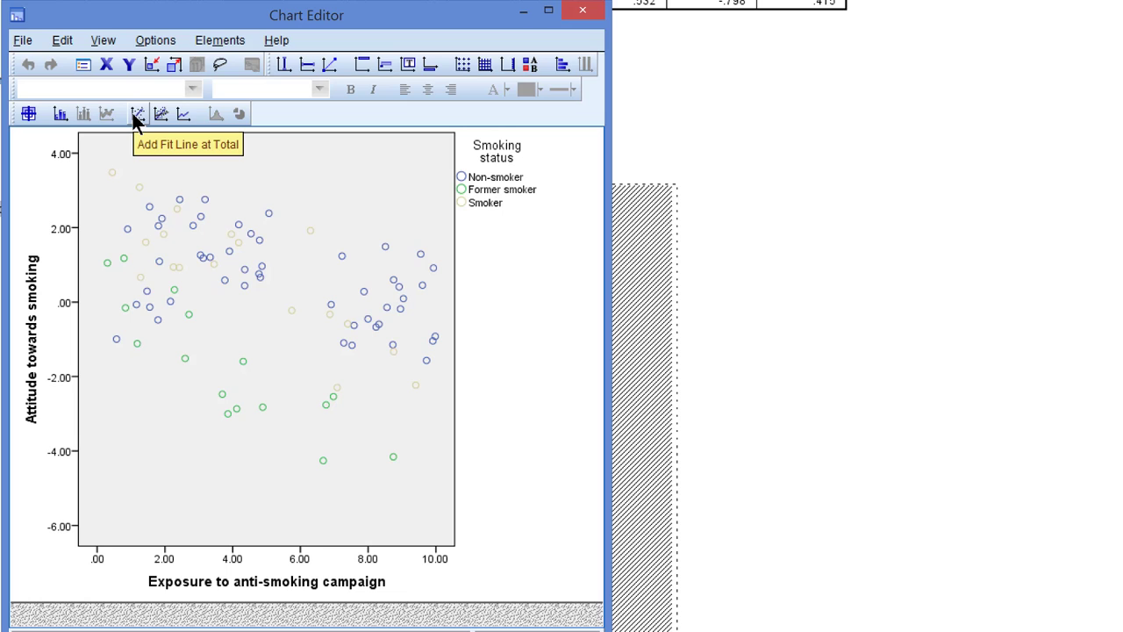
left_click(137, 115)
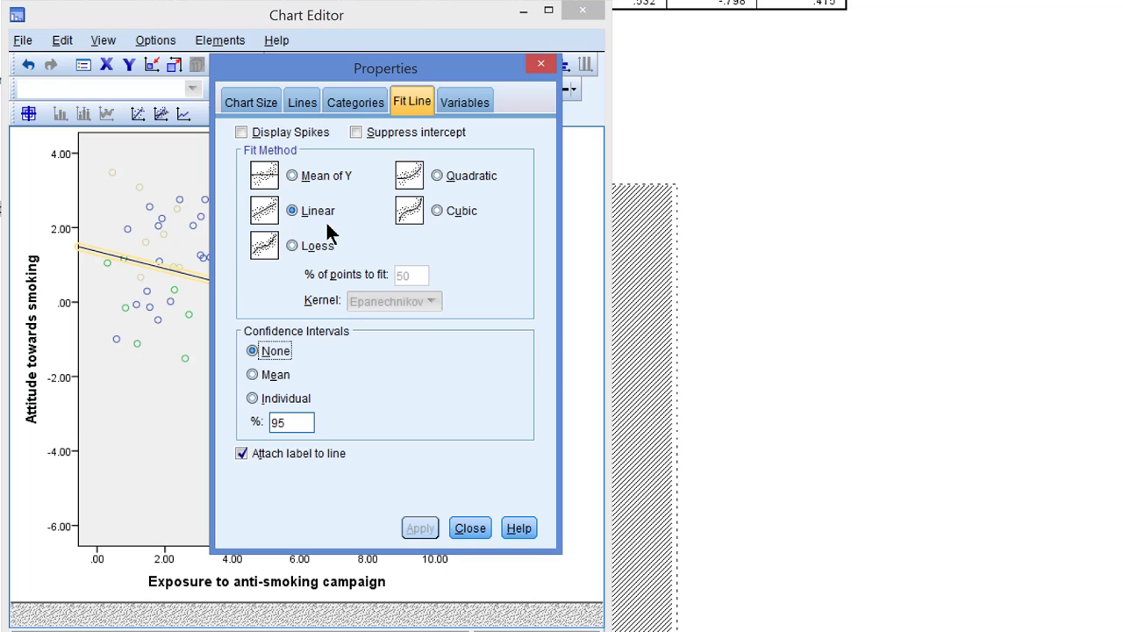
left_click(468, 528)
left_click(454, 448)
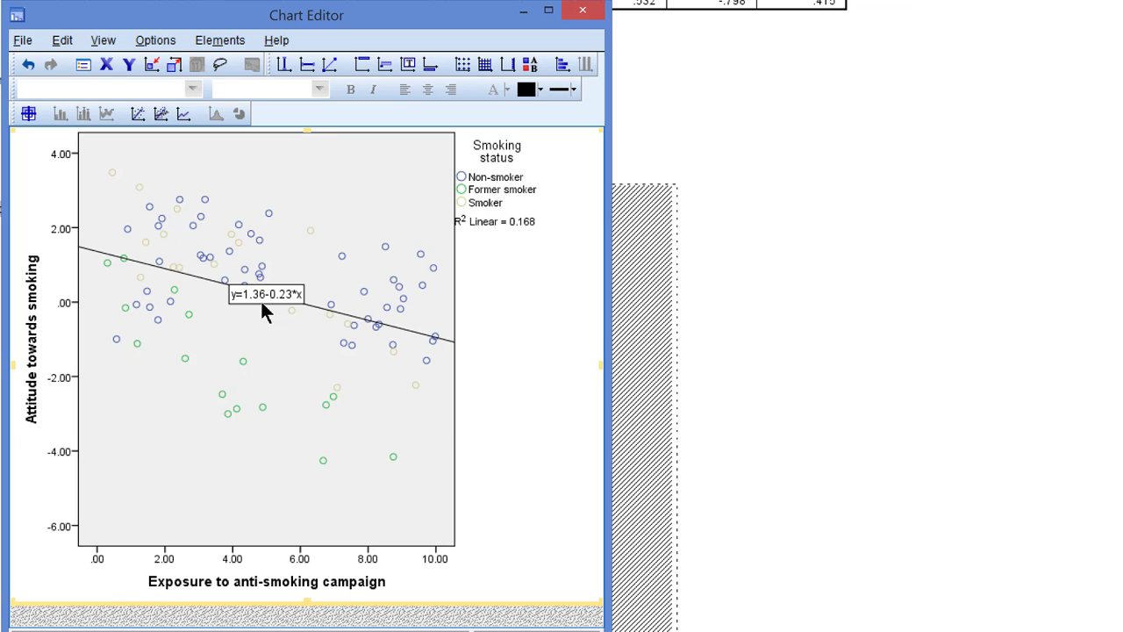
key("alt+Tab")
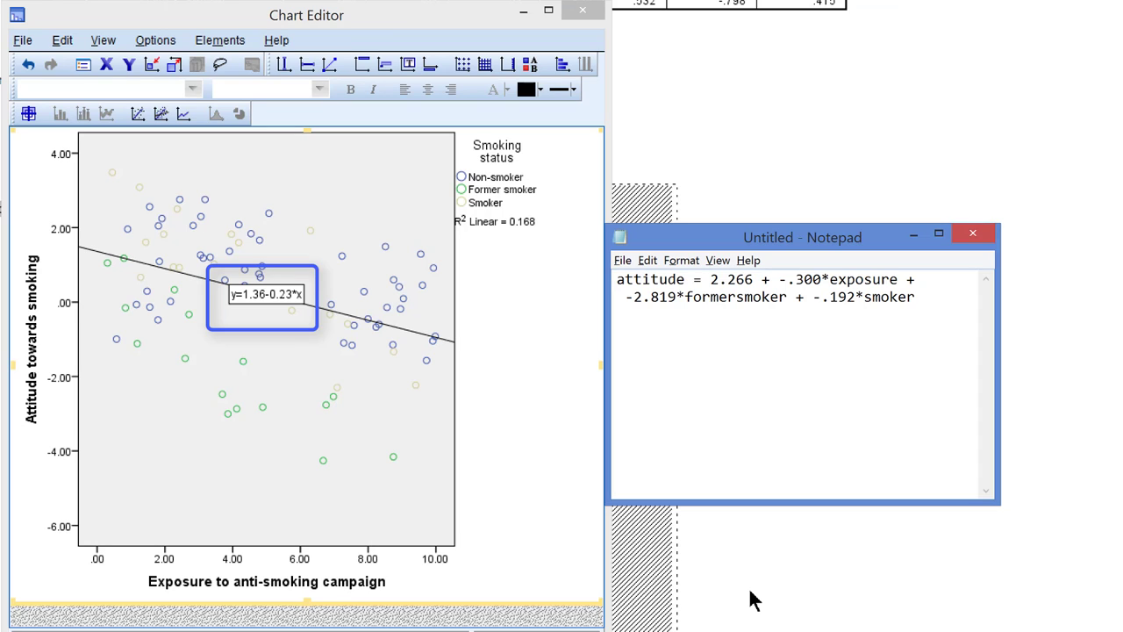
- Delete the overall fit line and add a default equation reference line, y = 1*x + -6
left_click(324, 309)
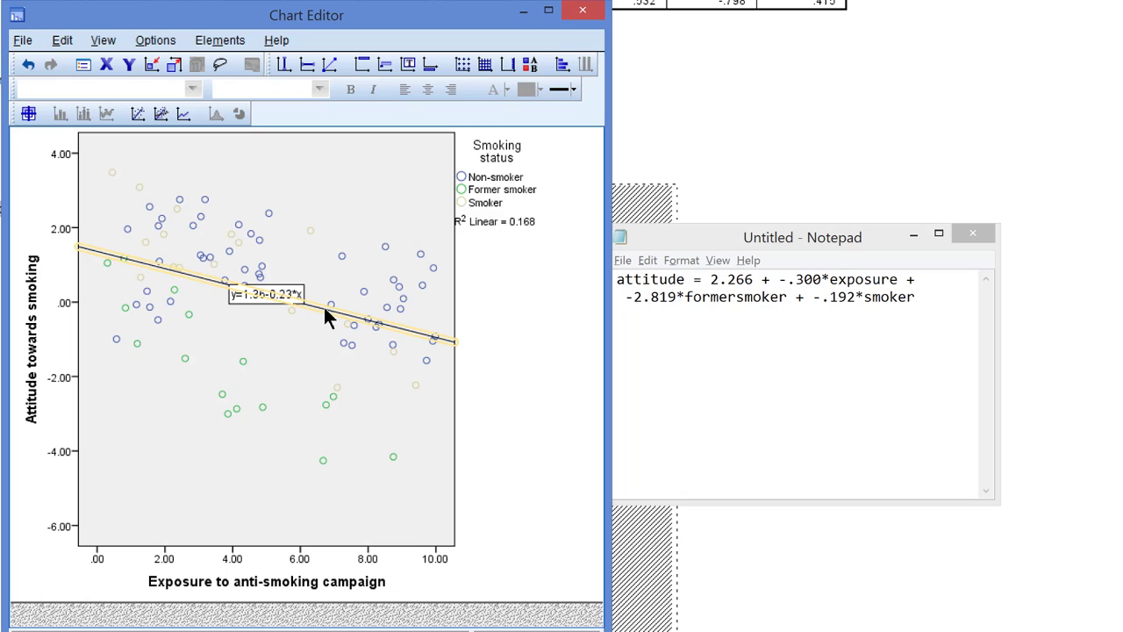
double_click(324, 308)
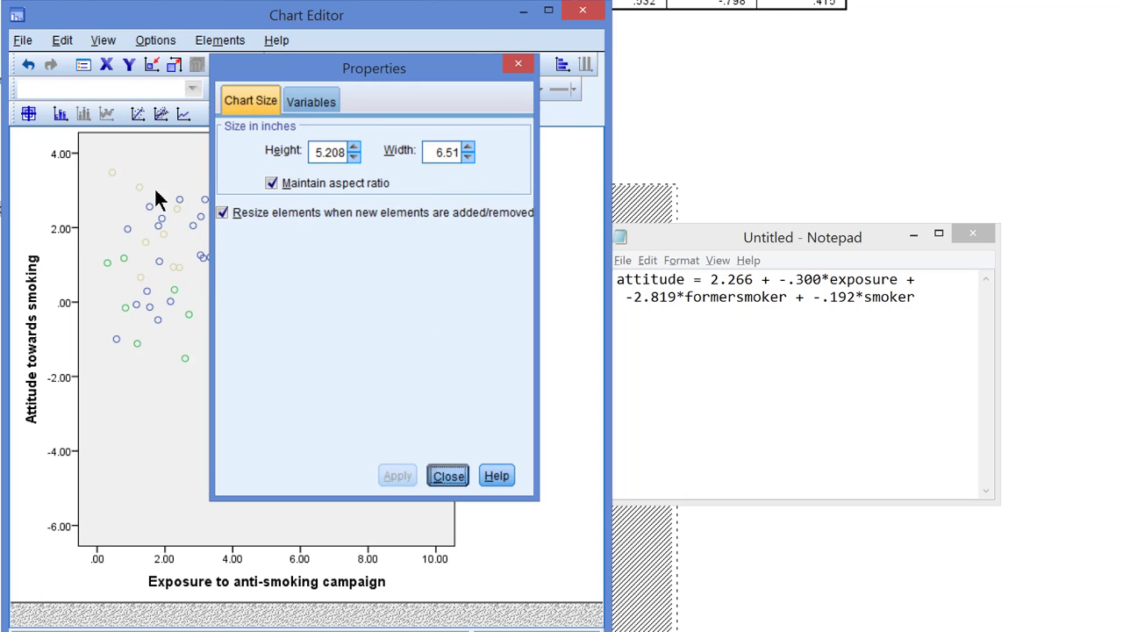
key("Delete")
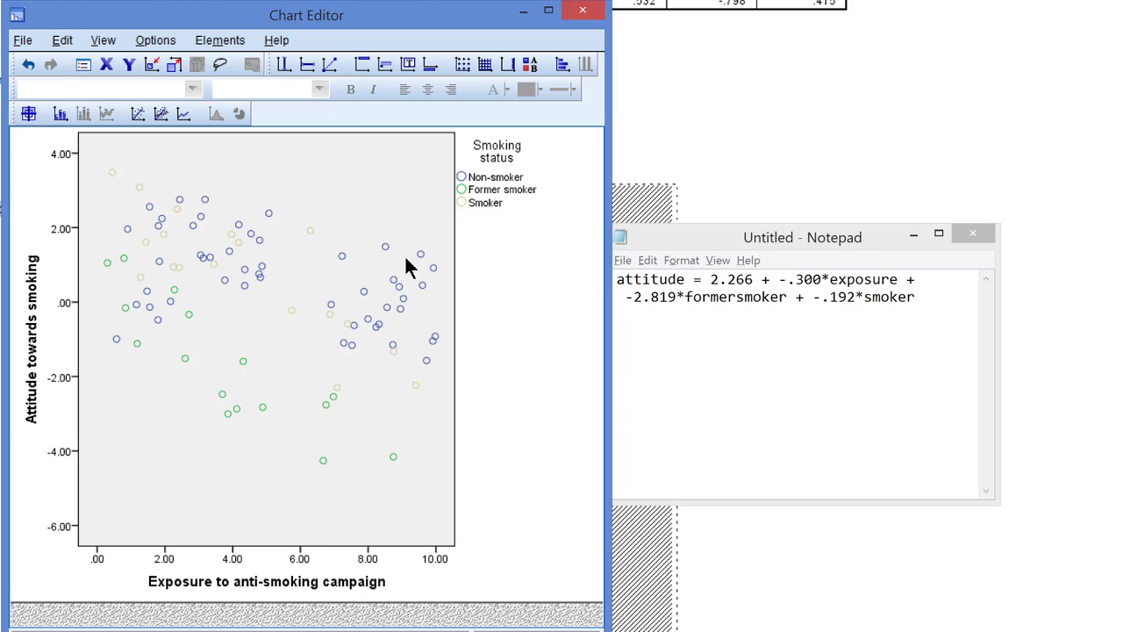
left_click(328, 68)
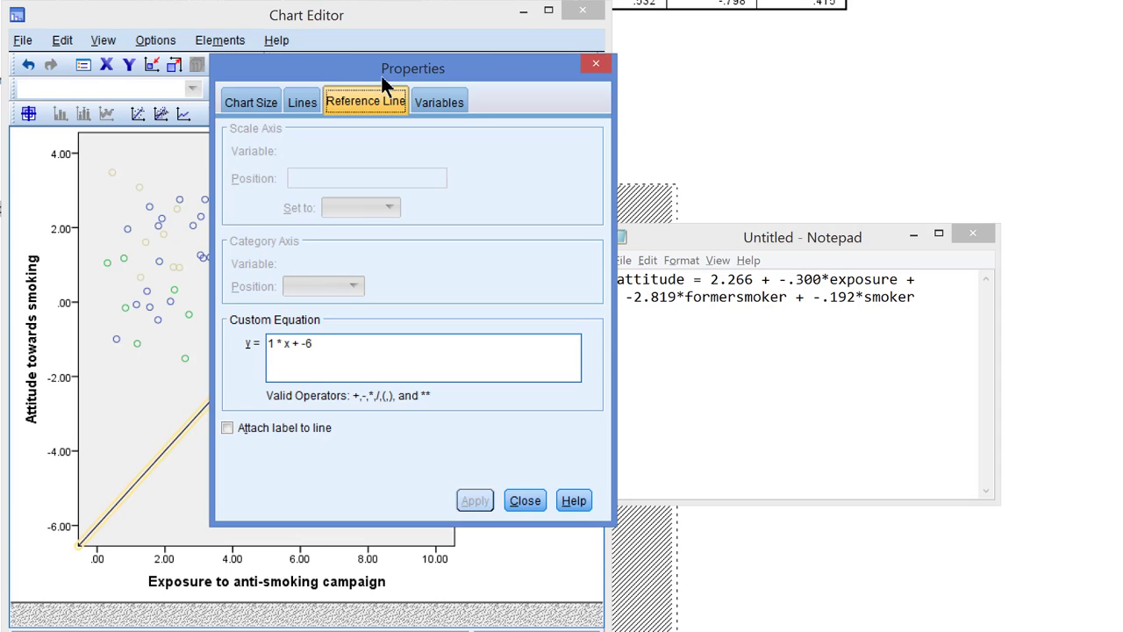
mouse_move(389, 70)
left_mouse_down()
mouse_move(367, 80)
mouse_move(378, 84)
left_mouse_up()
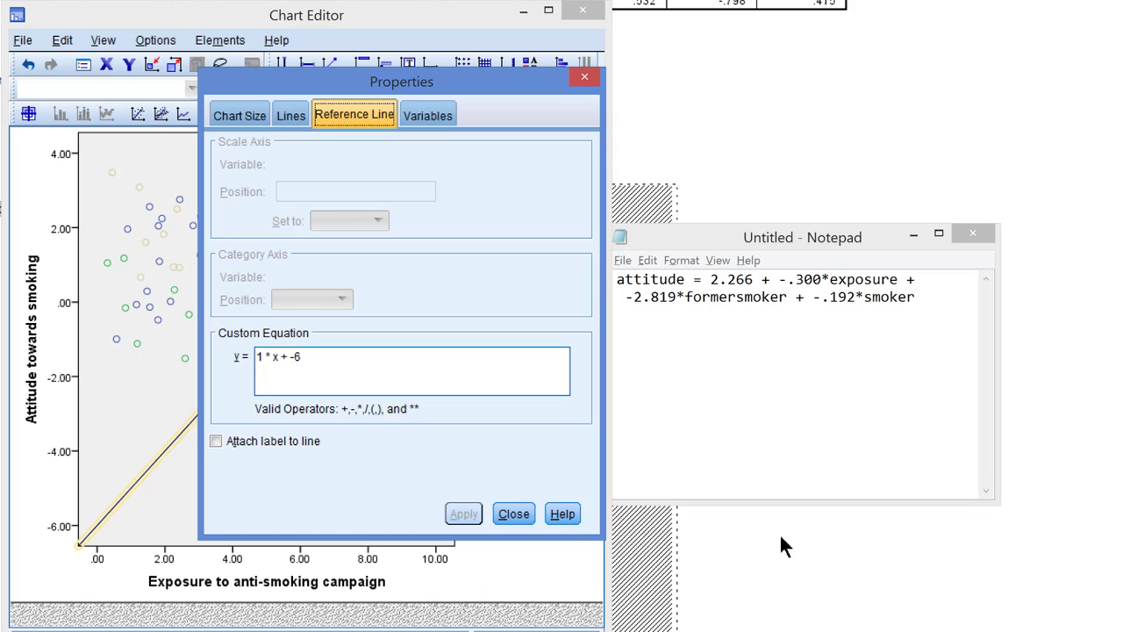
- Replace the reference line's custom equation with 2.266 + -.300*x
left_click_drag(302, 358, 253, 359)
type("2.")
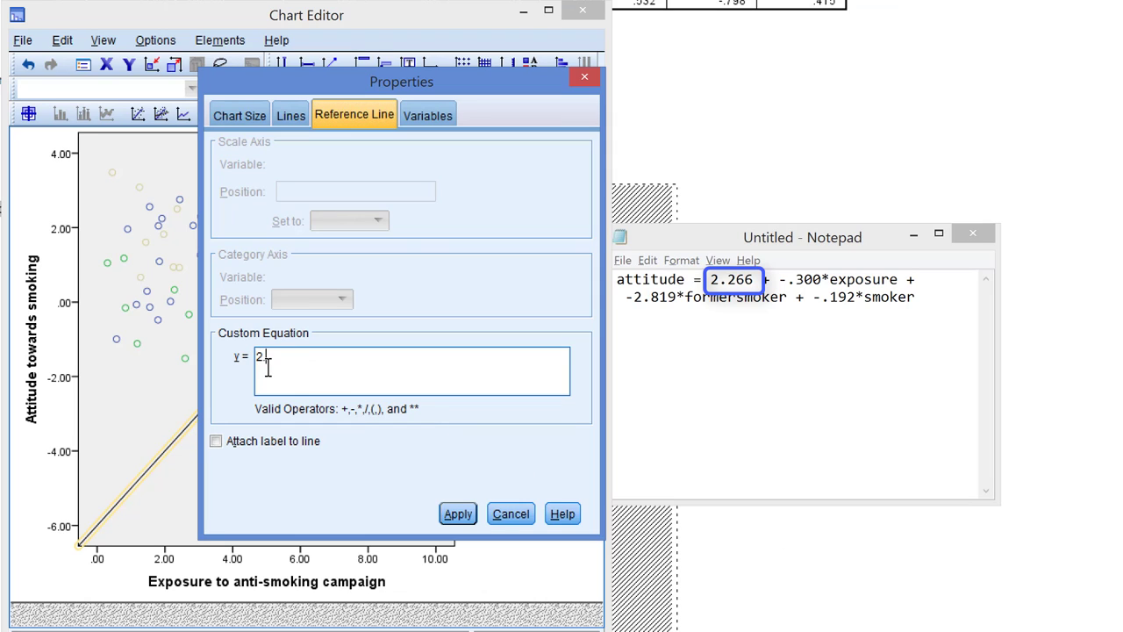
type("266 + -.")
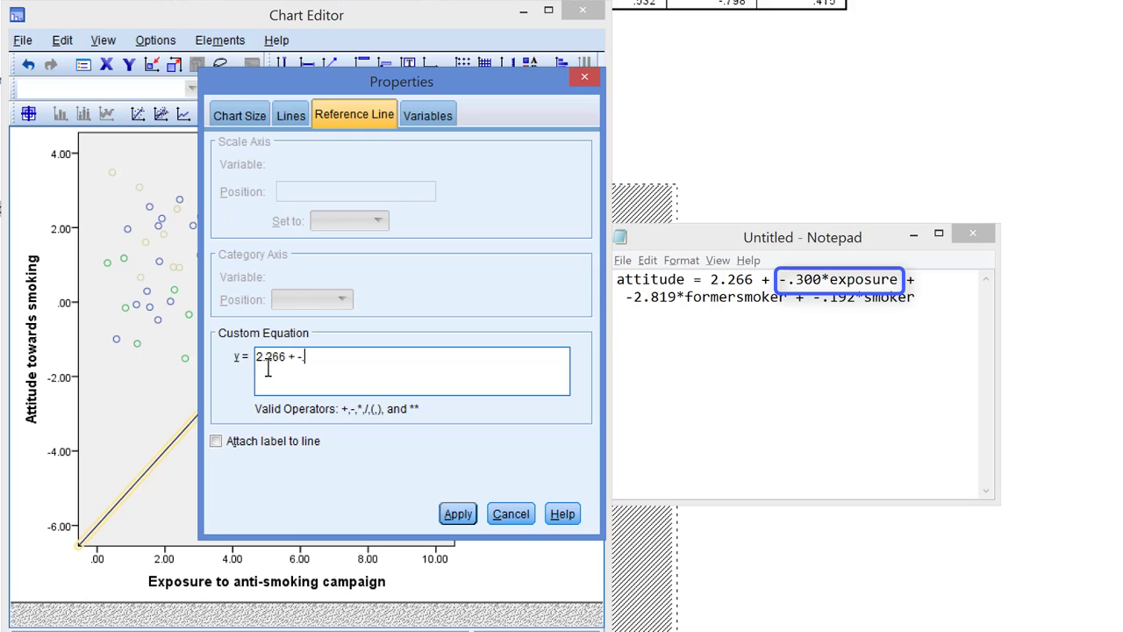
type("300*x")
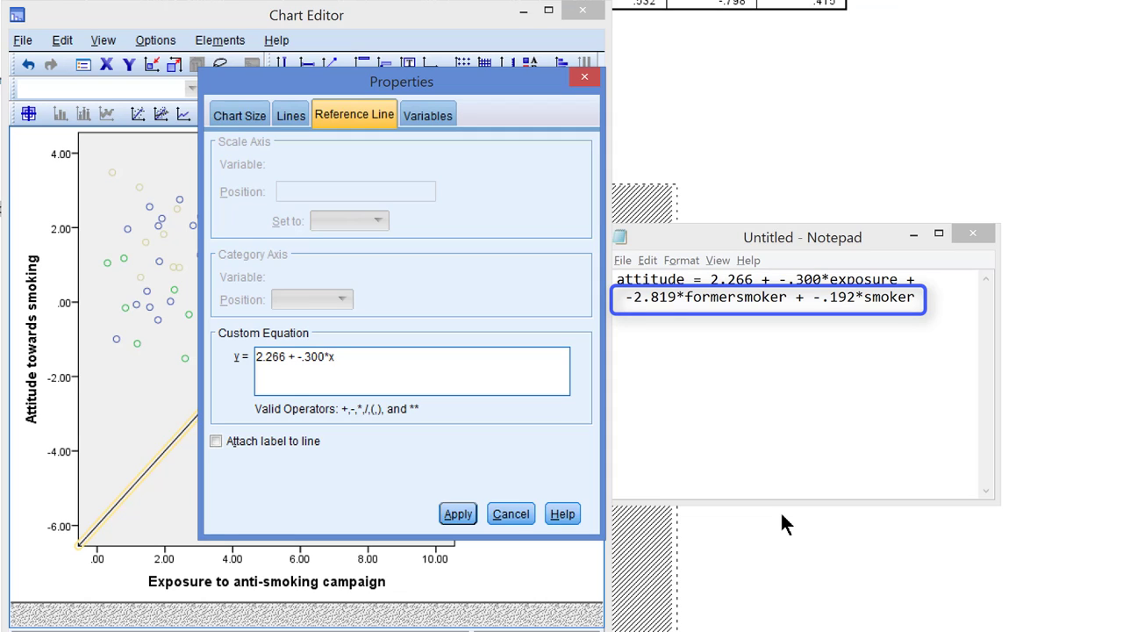
- Add a 'Non-smoker:' heading in the note and paste the full regression equation beneath it
left_click(670, 322)
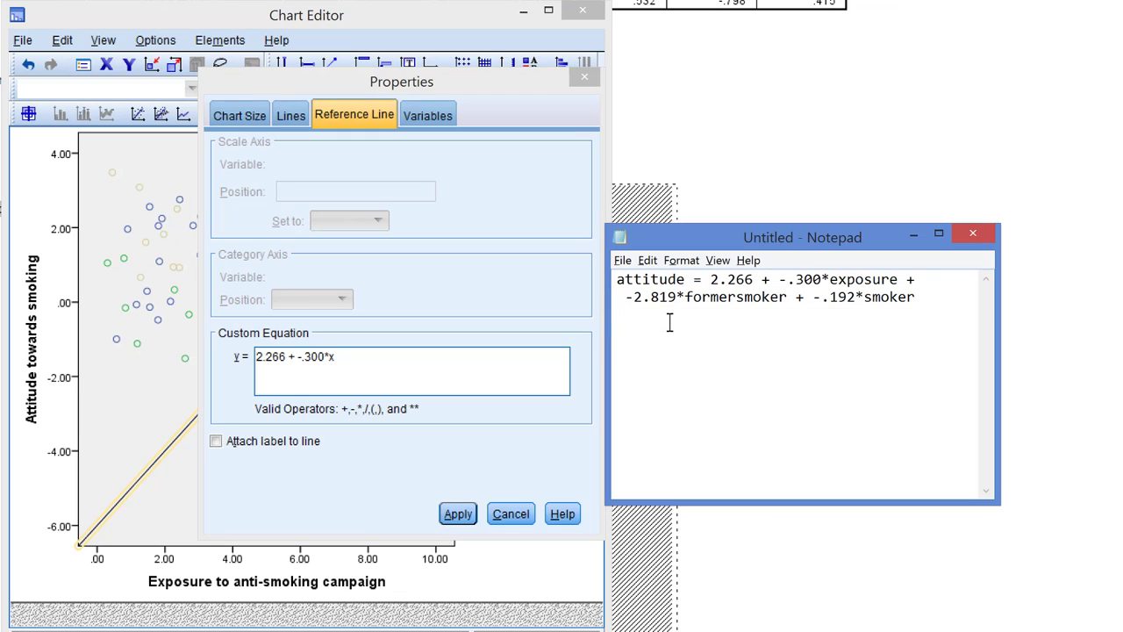
key("Return")
type("Non-smoker:")
left_click_drag(616, 279, 924, 296)
key("ctrl+c")
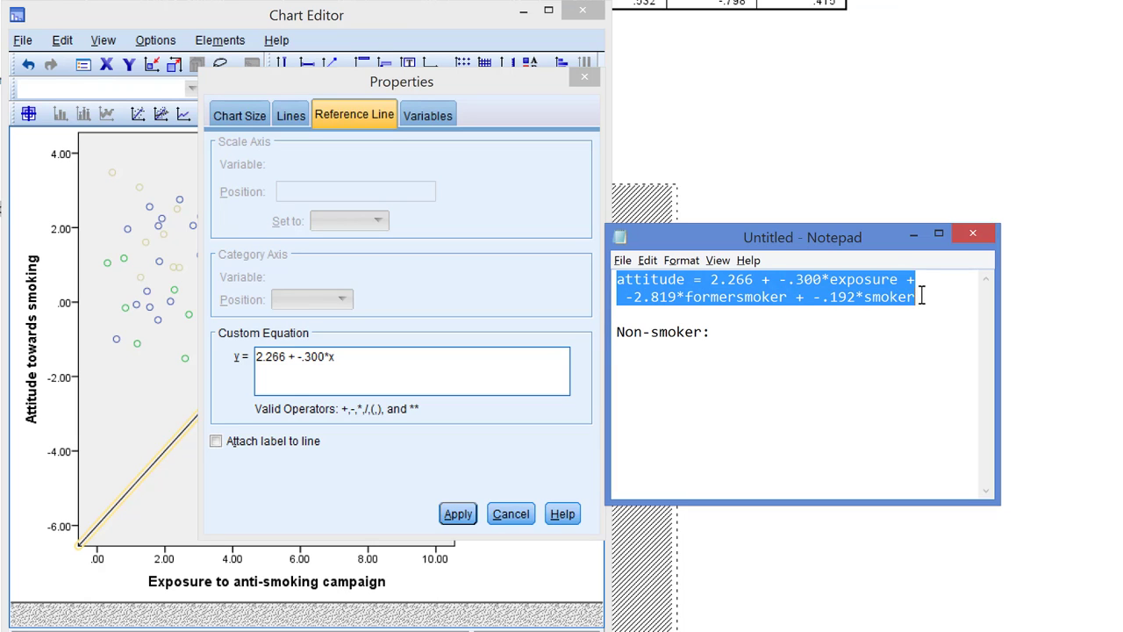
left_click(699, 364)
key("ctrl+v")
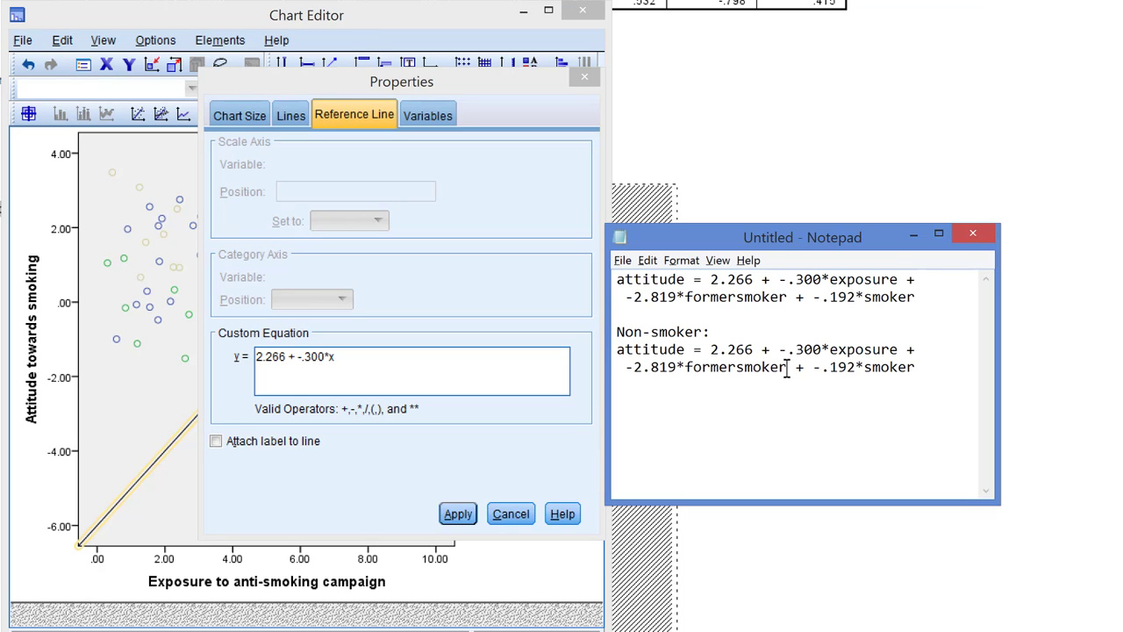
- Replace formersmoker and smoker in the pasted equation with 0
left_click(787, 368)
key("shift+Right")
key("shift+Left")
key("shift+Left")
key("shift+Left")
key("shift+Left")
key("shift+Left")
key("shift+Left")
key("shift+Left")
key("shift+Left")
key("shift+Left")
key("shift+Left")
key("shift+Left")
key("shift+Left")
key("shift+Left")
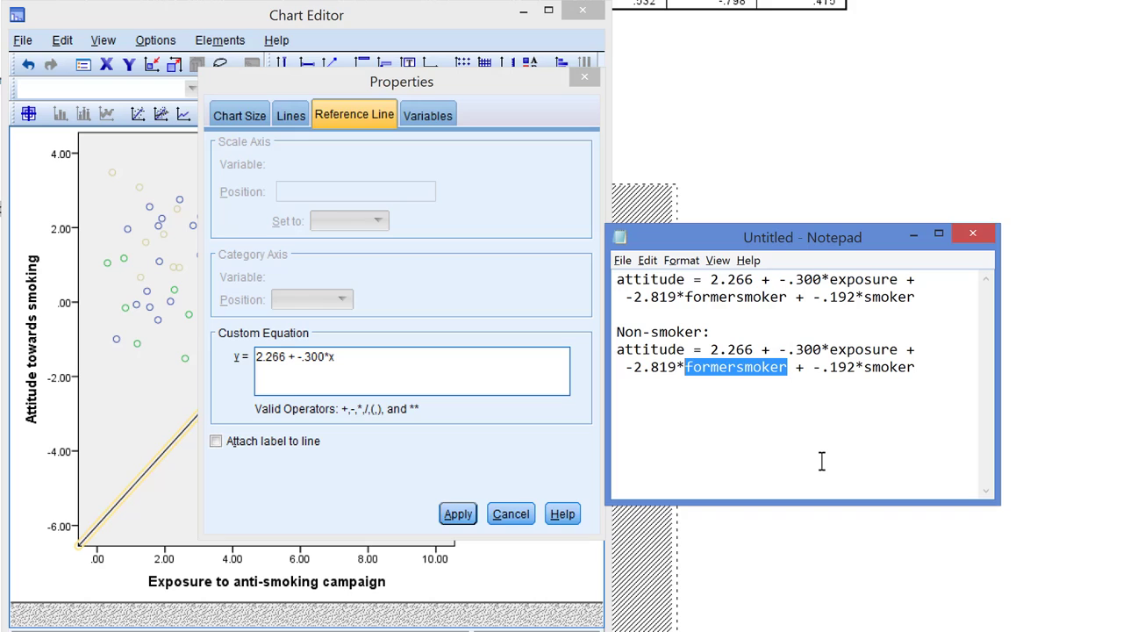
type("0")
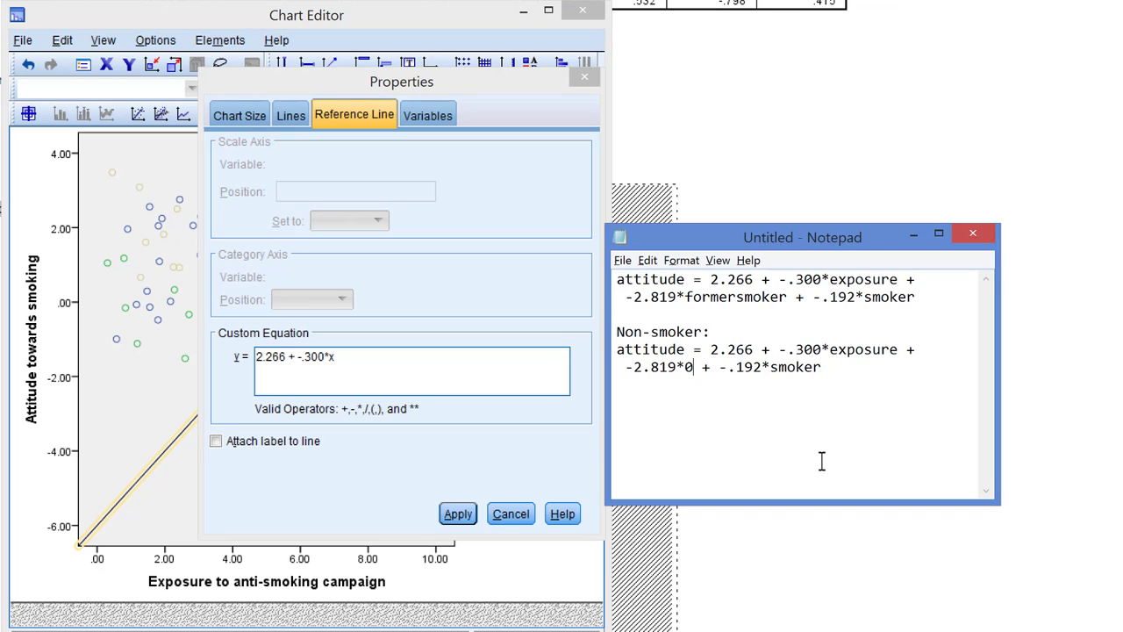
key("End")
key("shift+Left")
key("shift+Left")
key("shift+Left")
key("shift+Left")
key("shift+Left")
key("shift+Left")
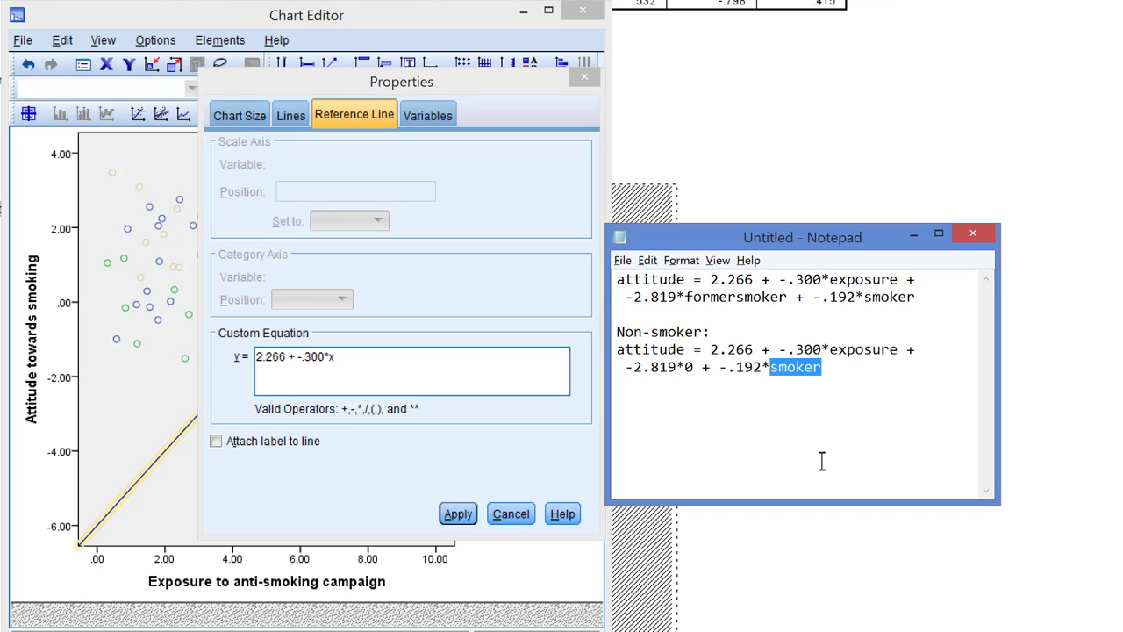
type("0")
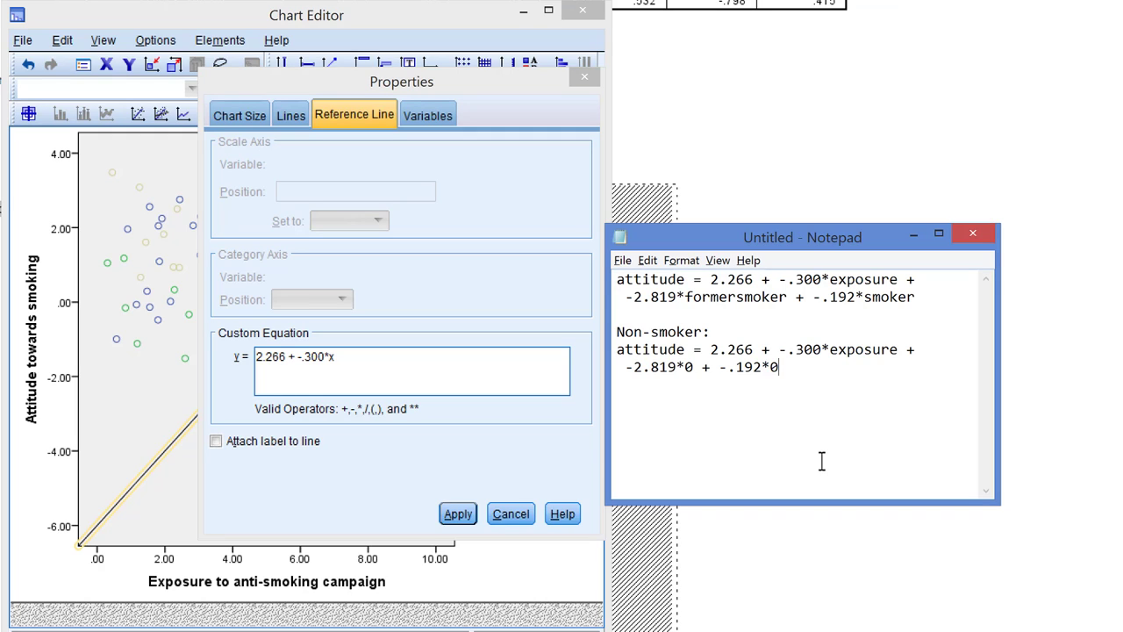
- Delete the zeroed terms, leaving attitude = 2.266 + -.300*exposure
key("Left")
key("shift+Left")
key("shift+Left")
key("shift+Left")
key("shift+Left")
key("shift+Left")
key("shift+Left")
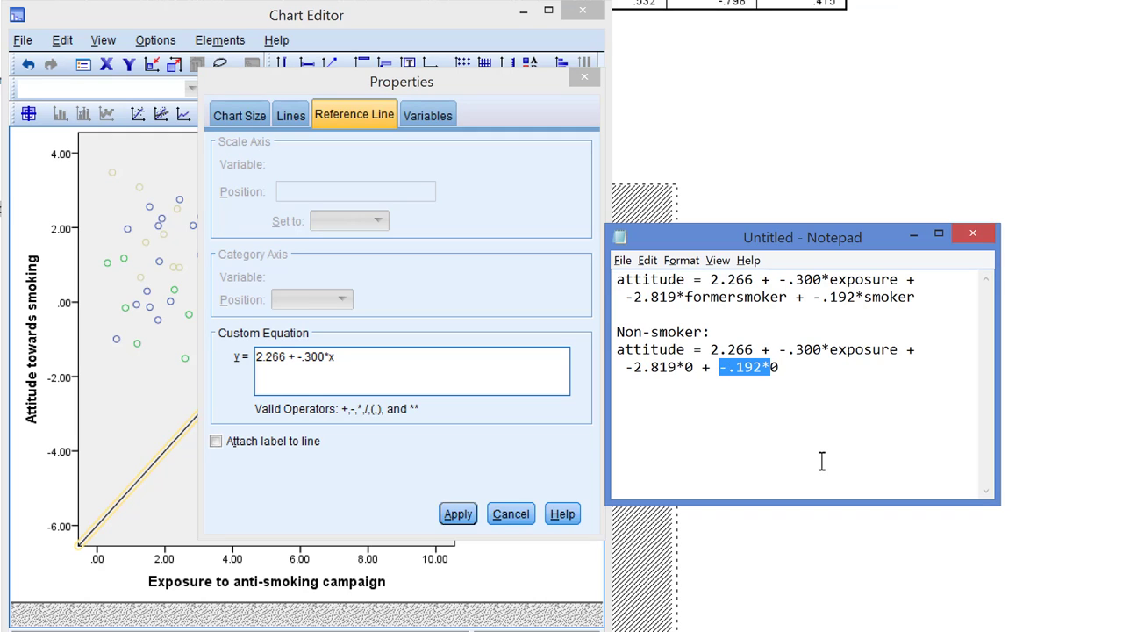
key("Delete")
key("Left")
key("Left")
key("Left")
key("Left")
key("Left")
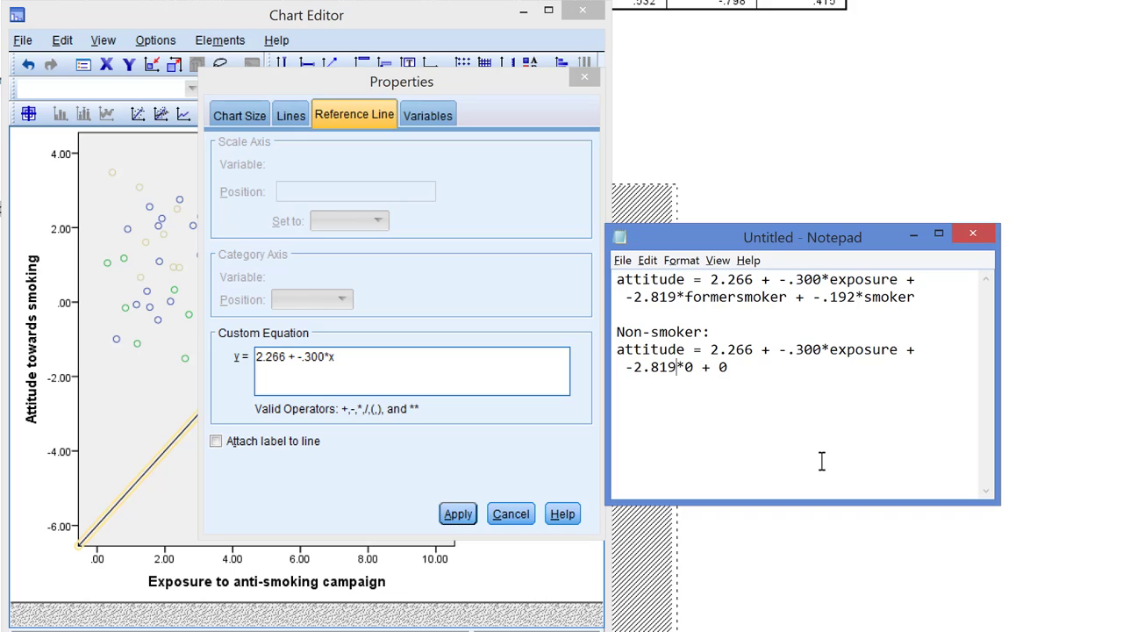
key("shift+Left")
key("shift+Left")
key("shift+Left")
key("shift+Left")
key("shift+Left")
key("shift+Left")
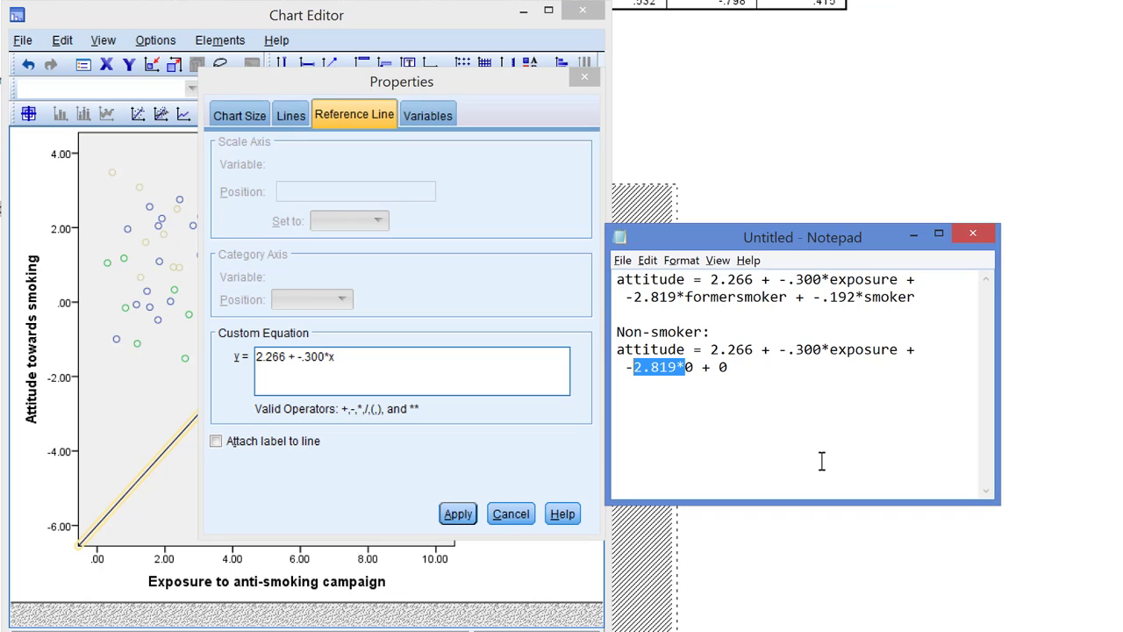
key("Delete")
key("BackSpace")
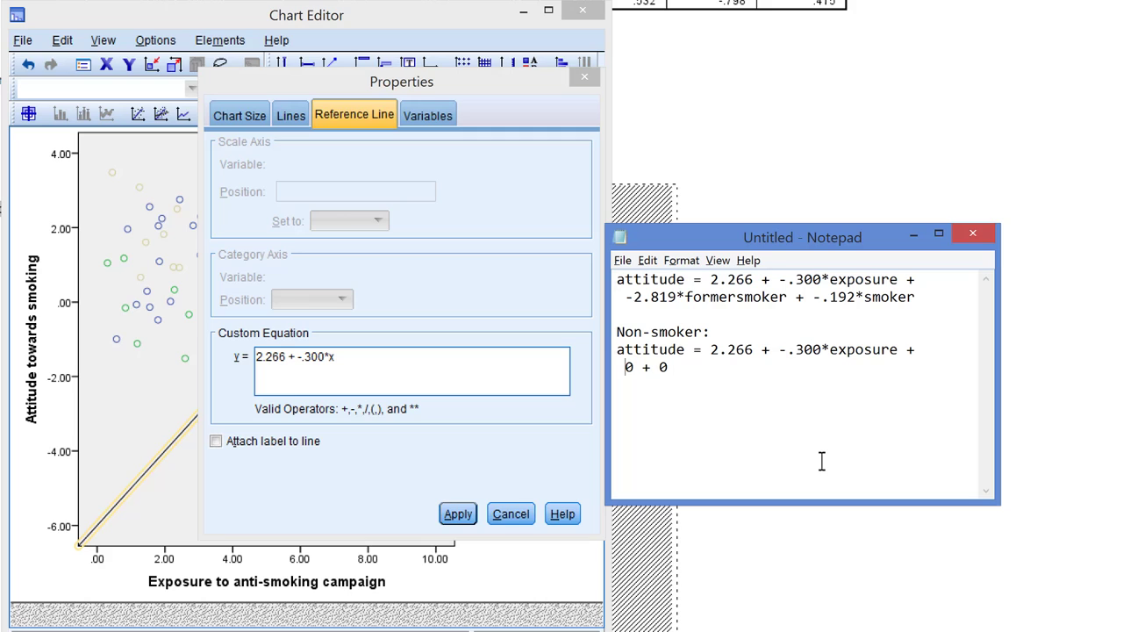
key("shift+End")
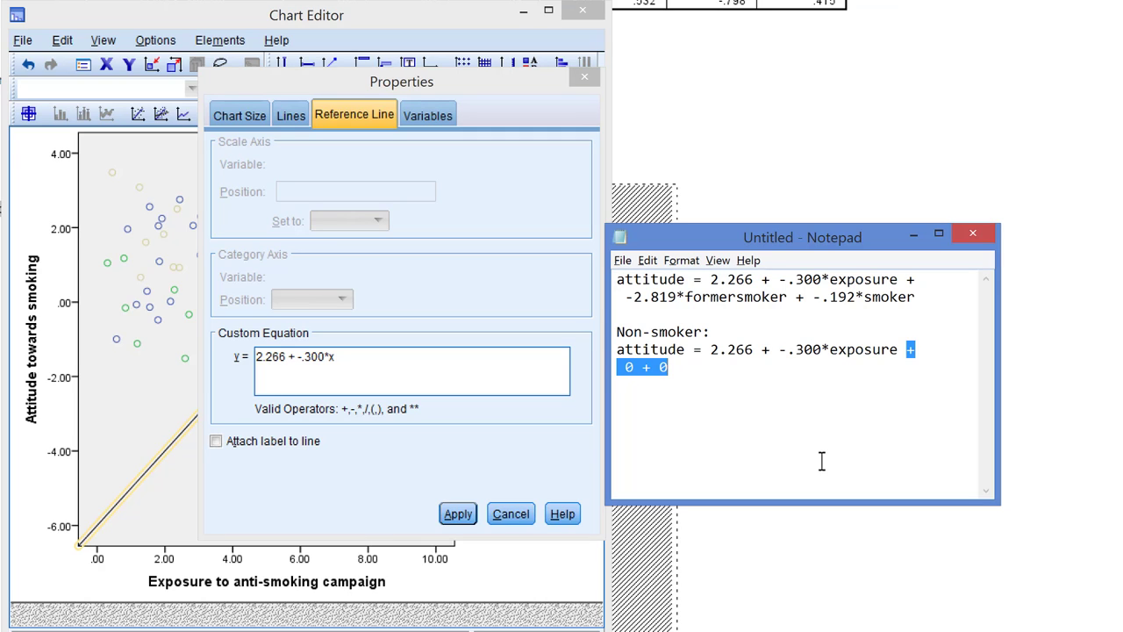
key("Delete")
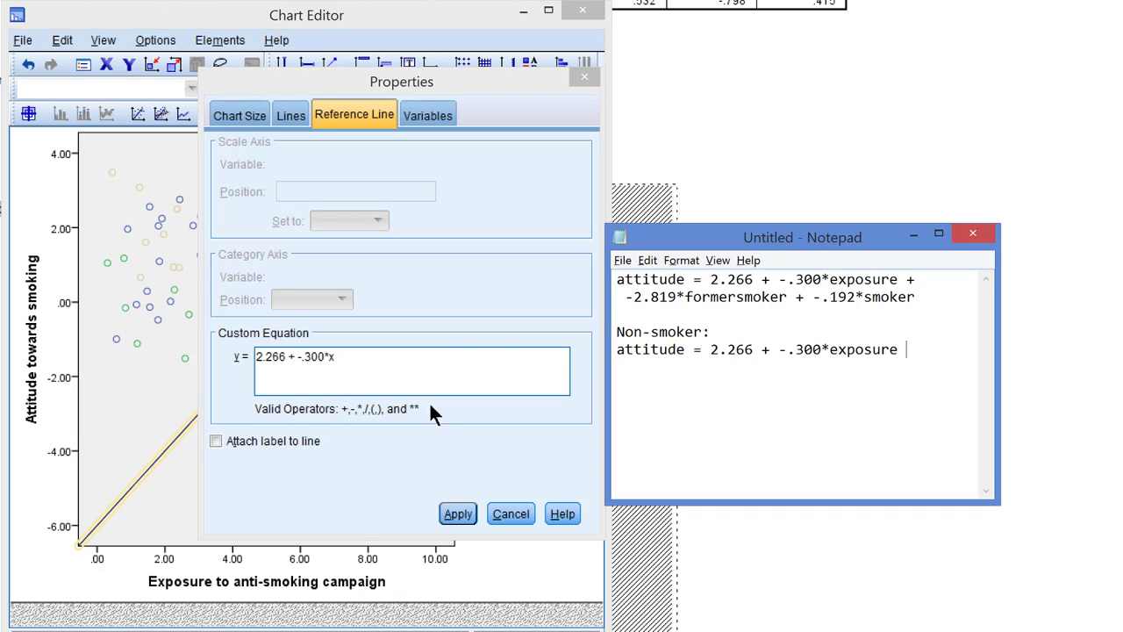
- Apply the non-smoker equation as an unlabelled blue reference line and close its properties
left_click(216, 440)
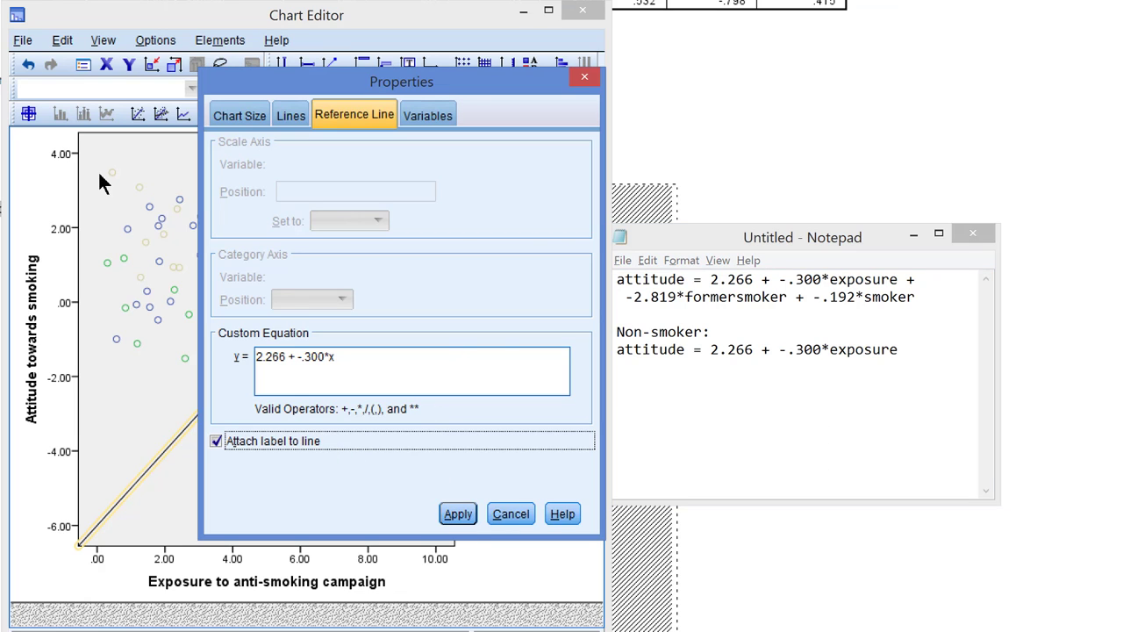
key("space")
left_click(457, 513)
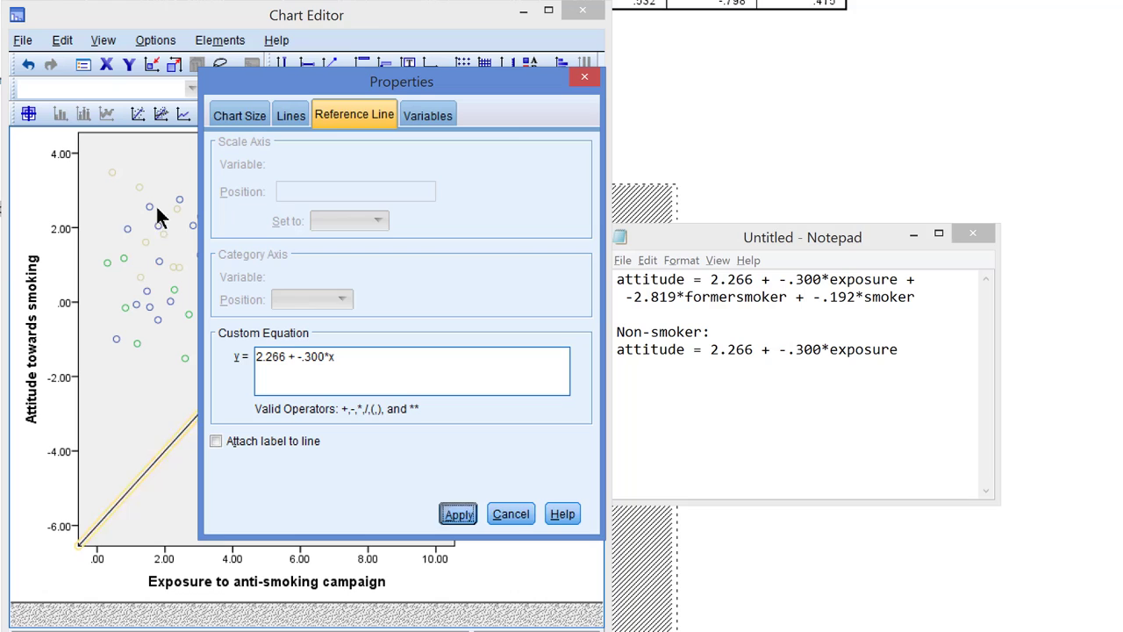
left_click(289, 115)
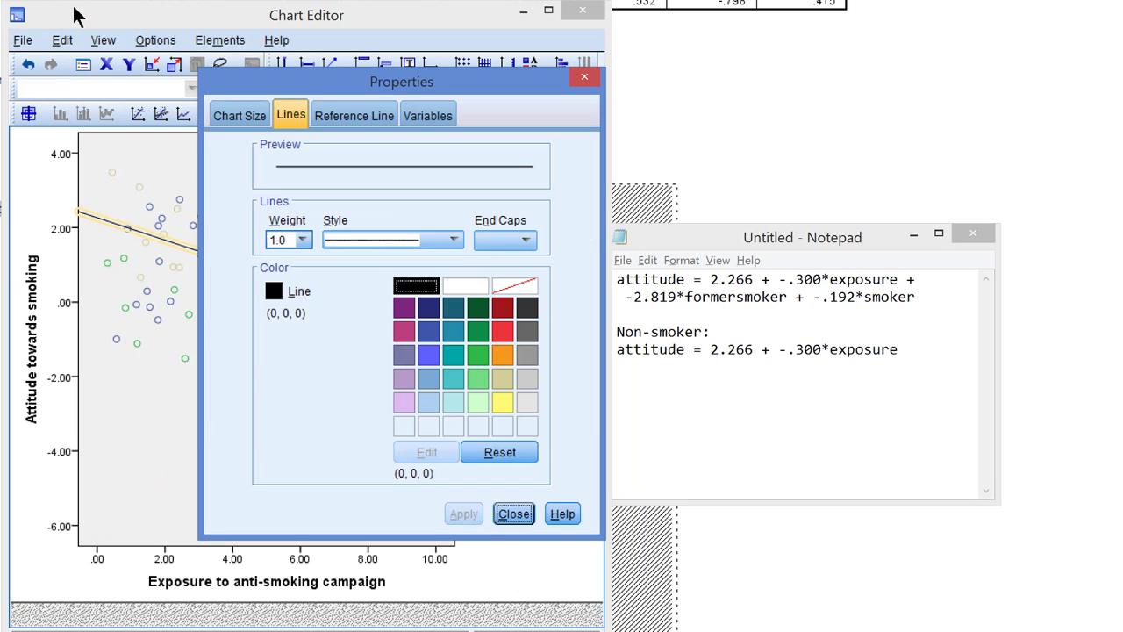
left_click(436, 353)
left_click(466, 516)
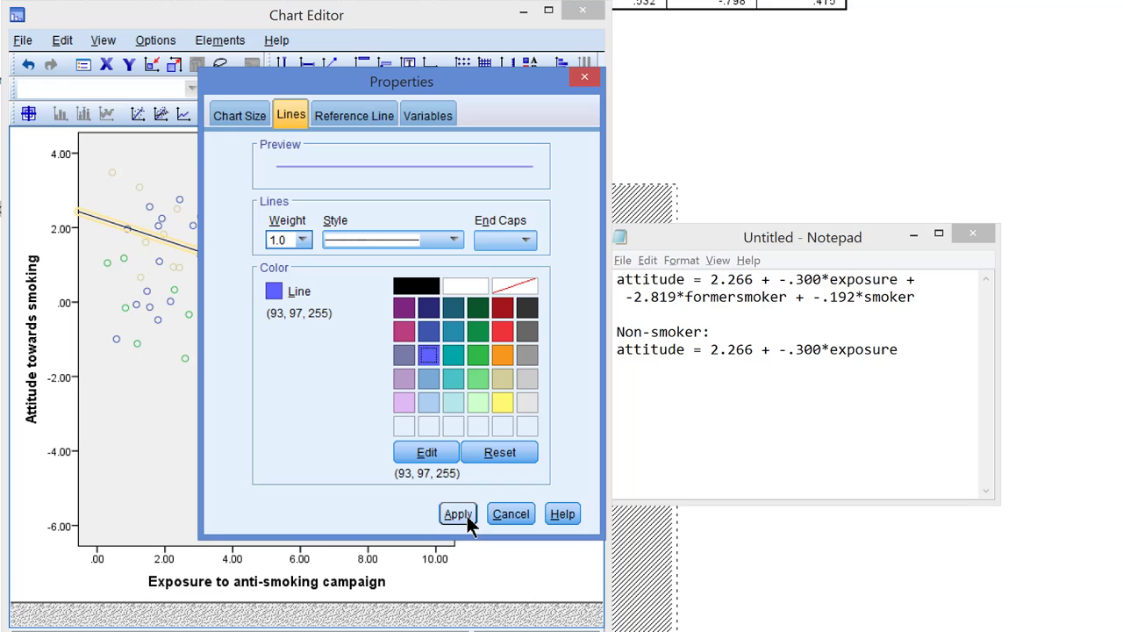
left_click(513, 518)
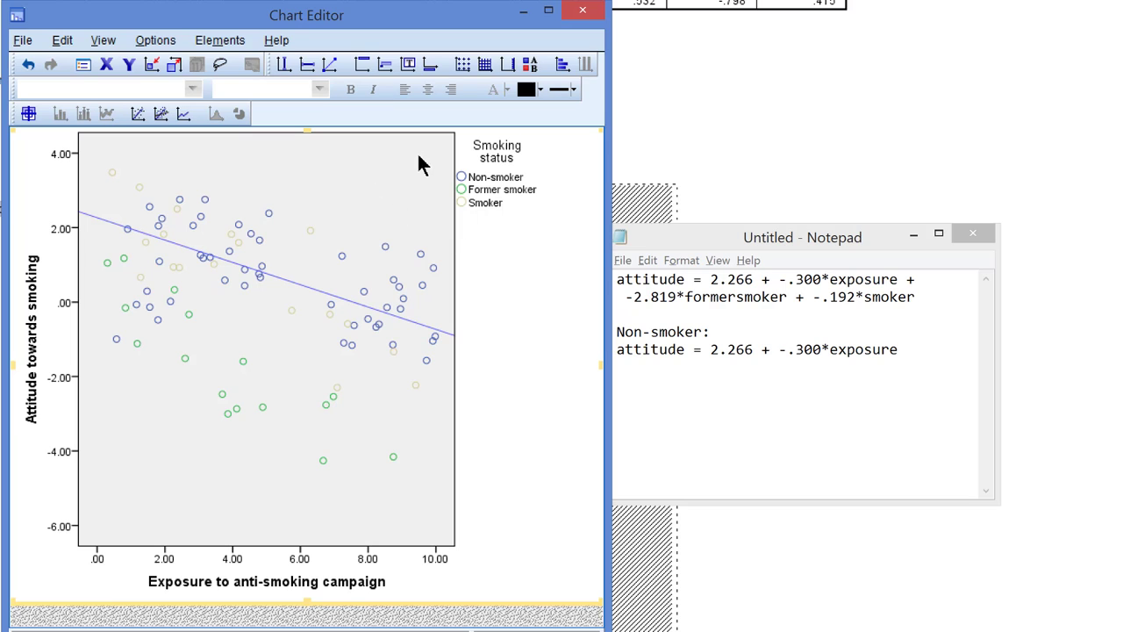
- Add a second reference line with custom equation 2.266 + -.300*x + -2.819*1 + -.192*0
left_click(331, 65)
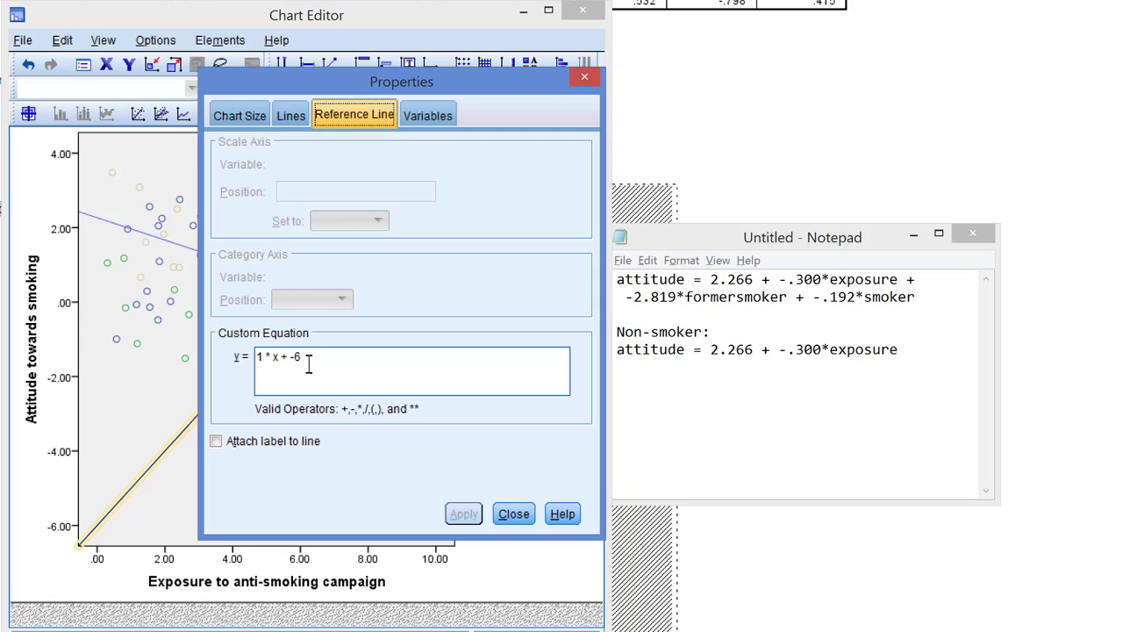
left_click_drag(319, 358, 246, 358)
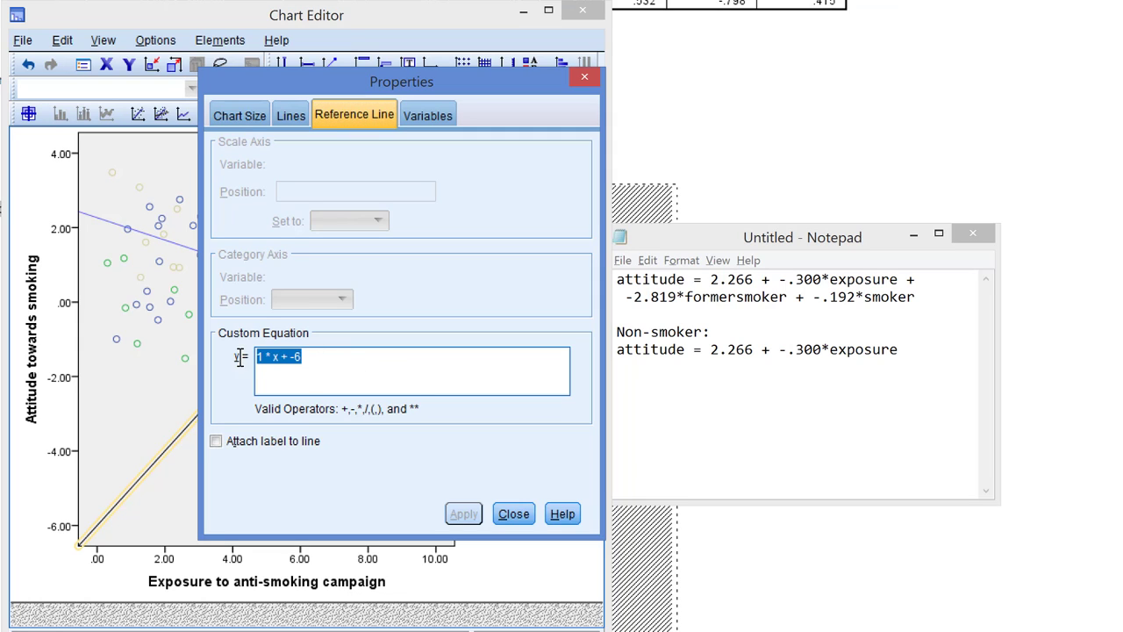
type("2.2")
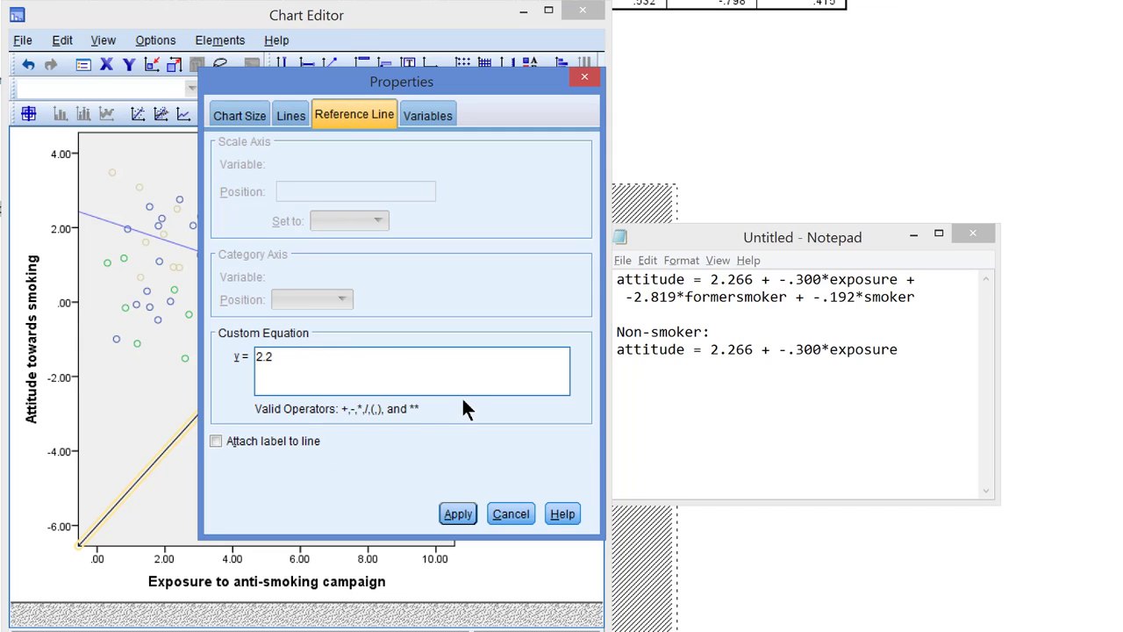
type("66 + -.300*x +")
type("-2.819*1")
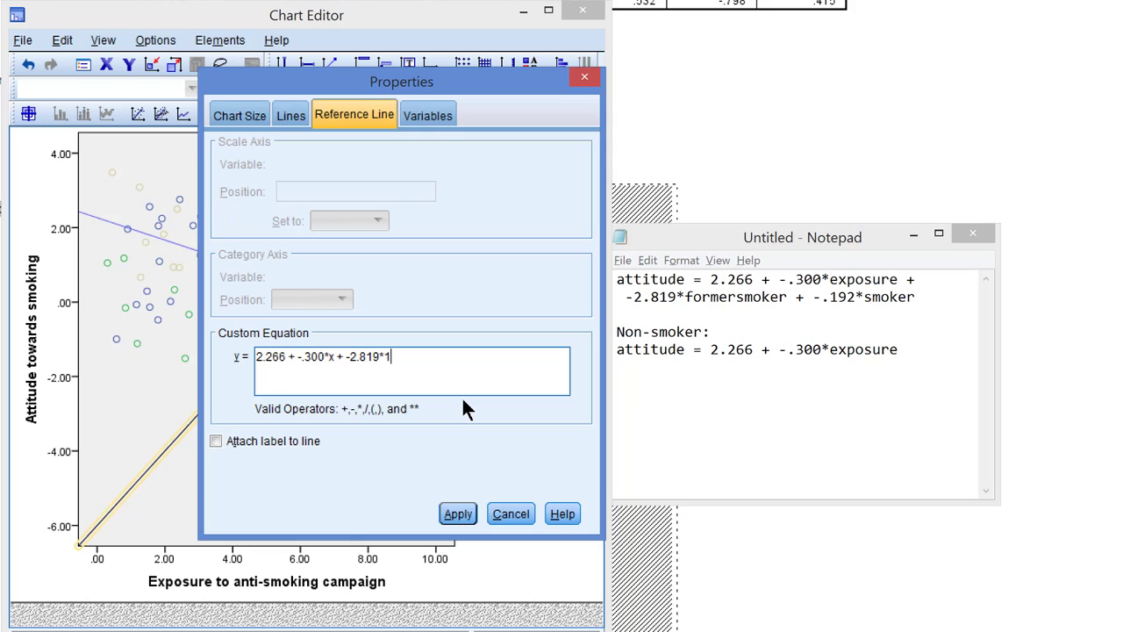
type(" + -.192*0")
- Apply the former-smoker equation as a green reference line and close its properties
left_click(457, 516)
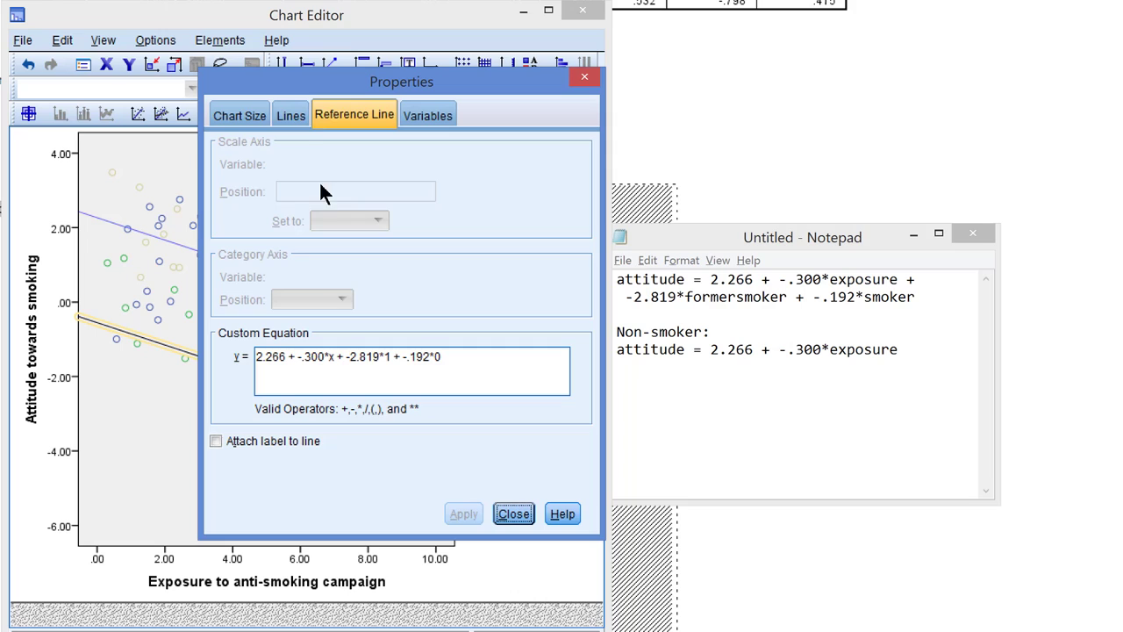
left_click(289, 116)
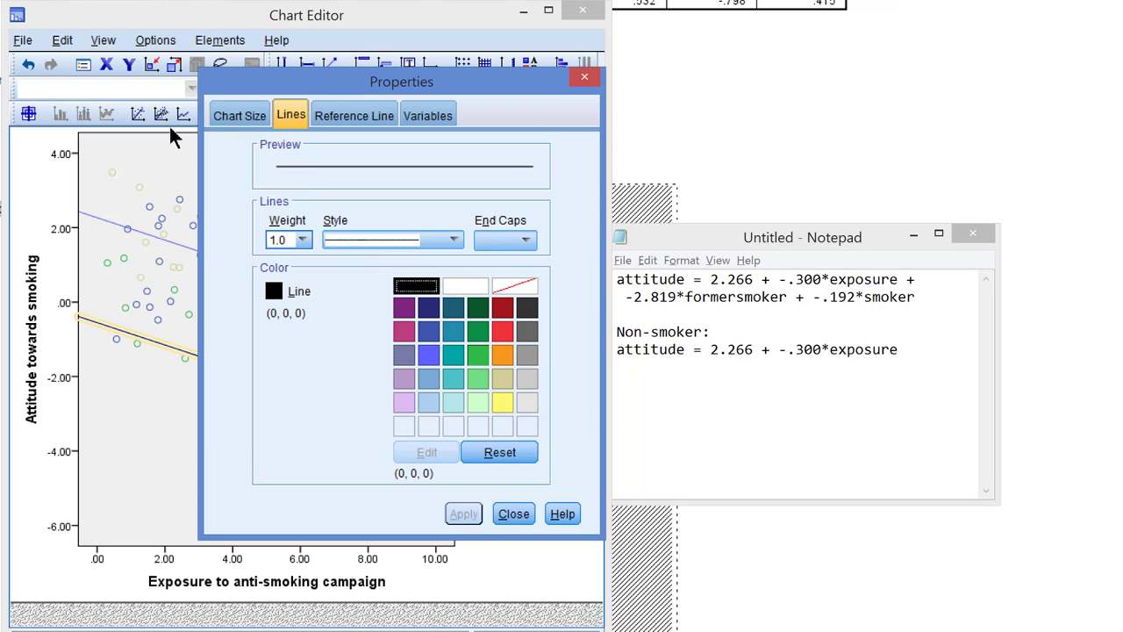
left_click(477, 355)
left_click(459, 513)
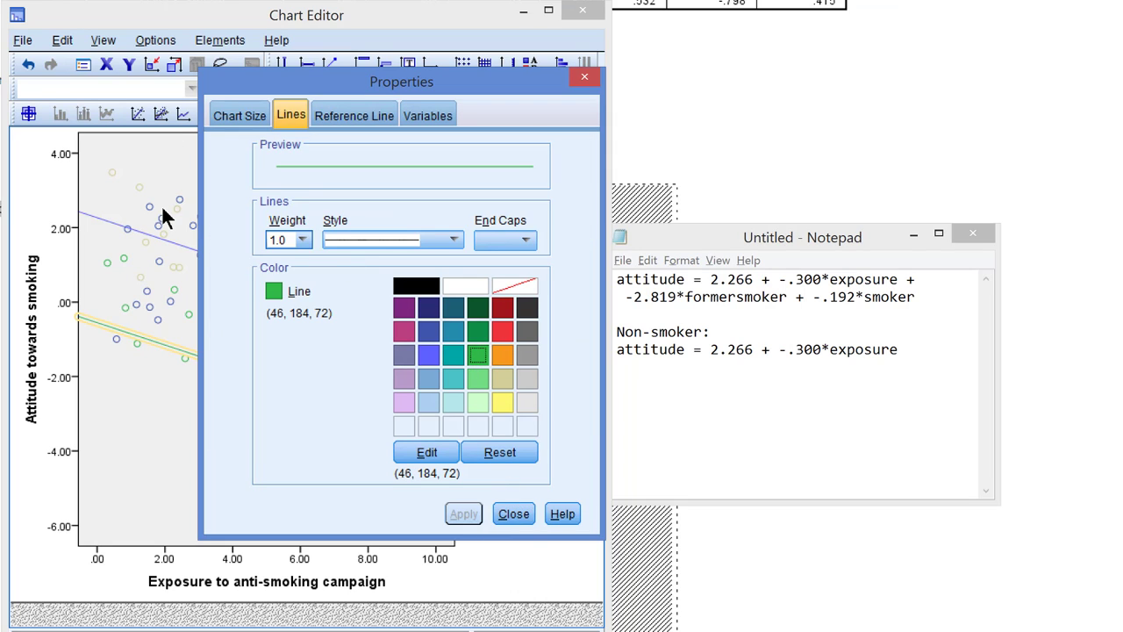
left_click(513, 514)
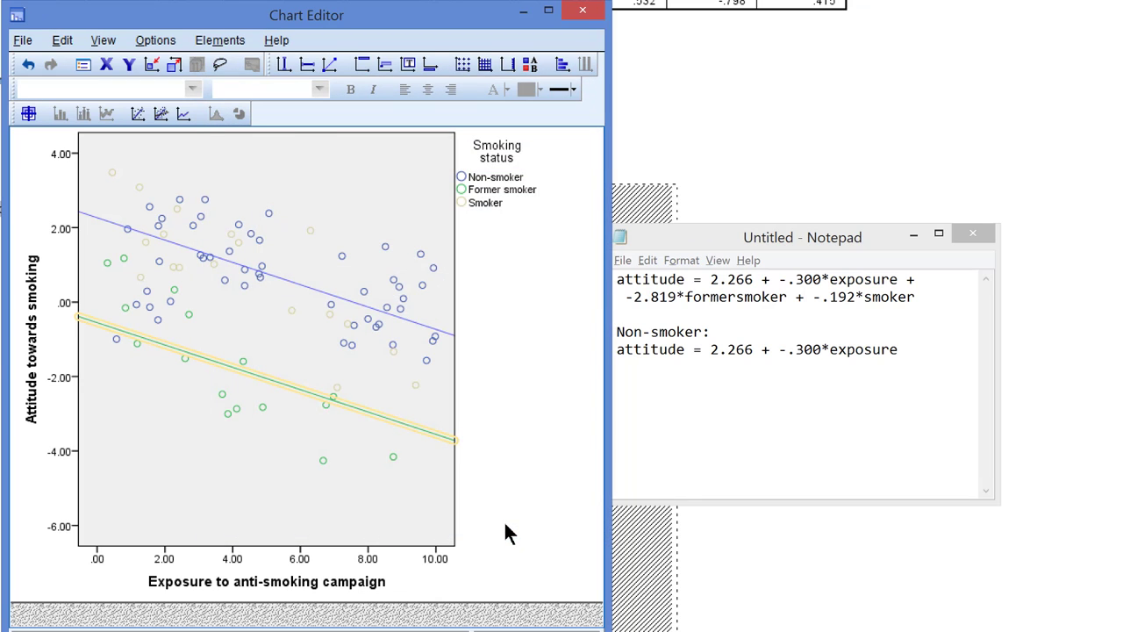
left_click(505, 530)
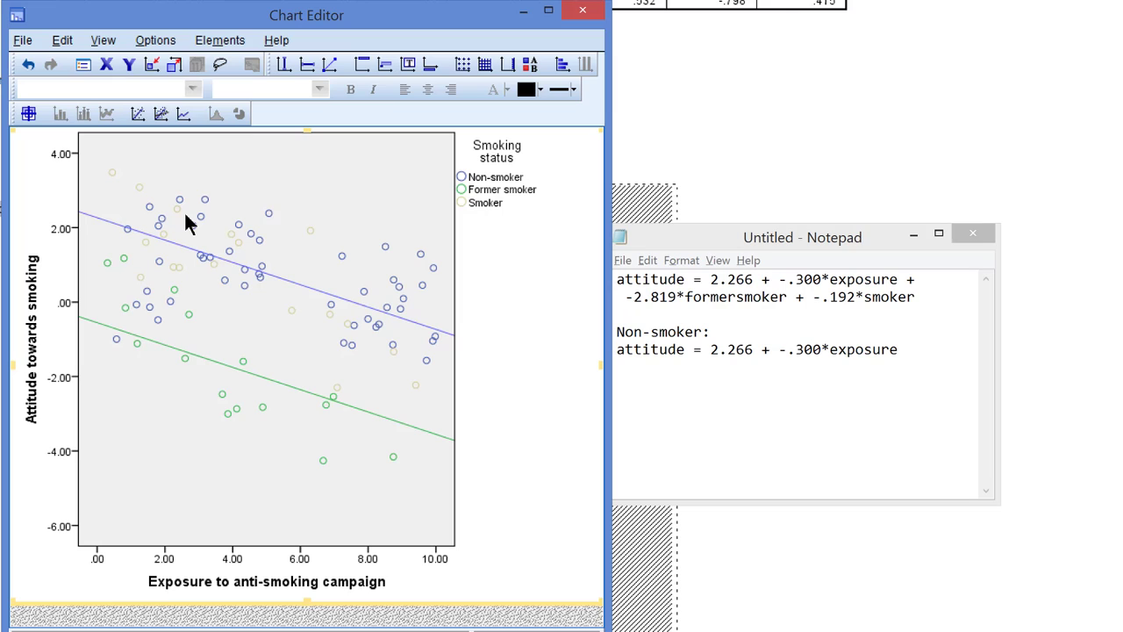